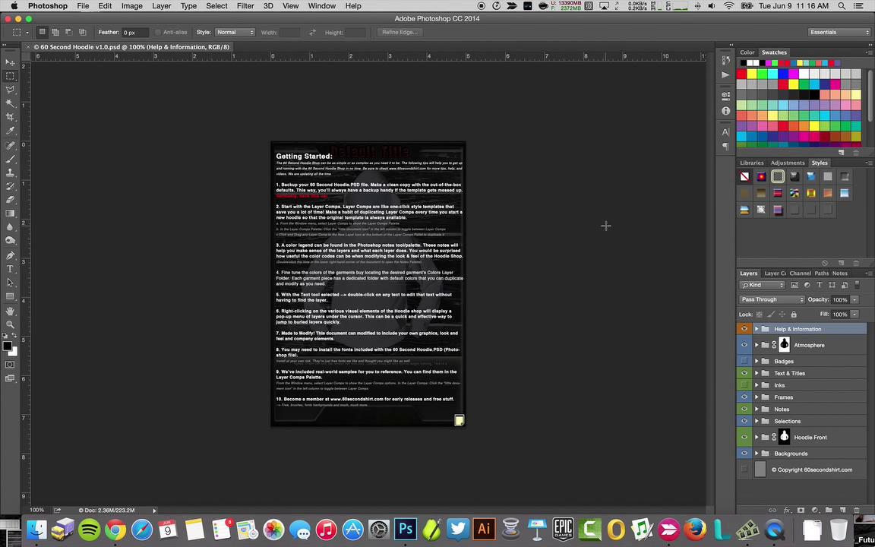
Preview the White, Black, Athletic Gray, Red, Blue and Green hoodie layer comps
key(super+0)
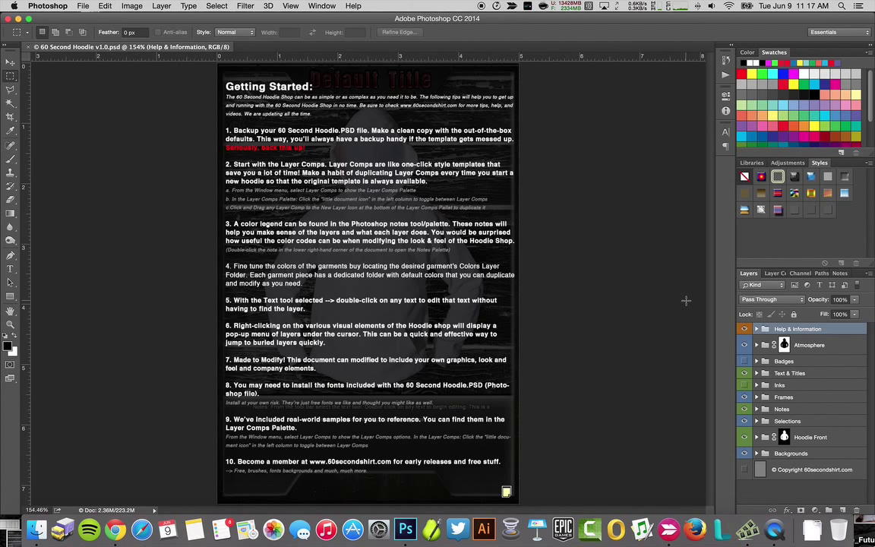
click(776, 273)
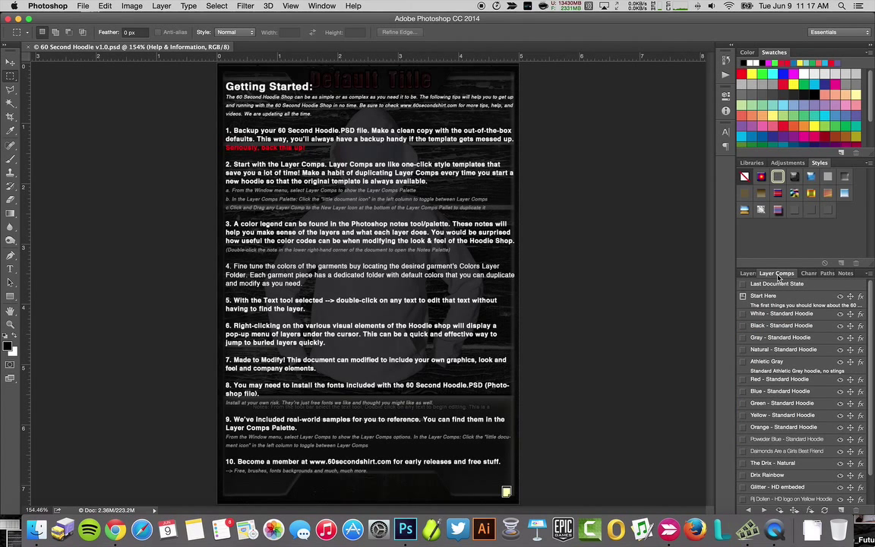
click(744, 314)
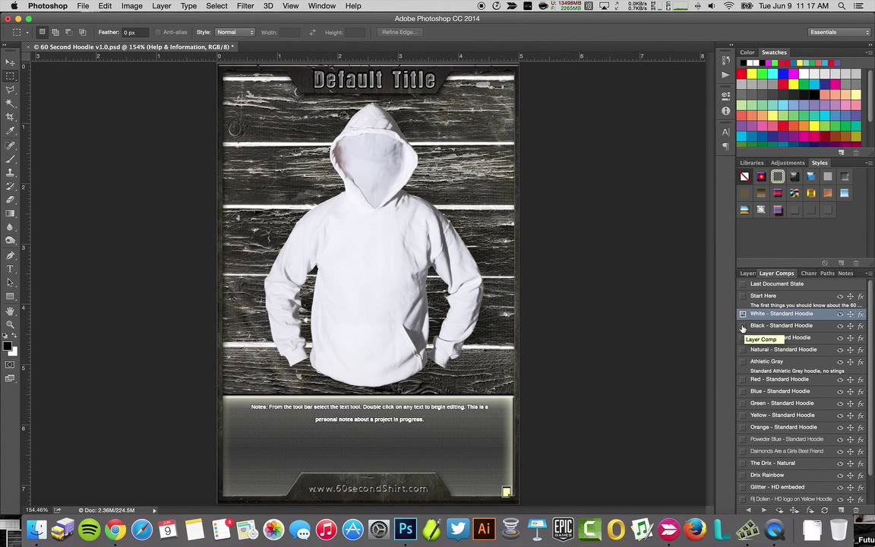
click(744, 326)
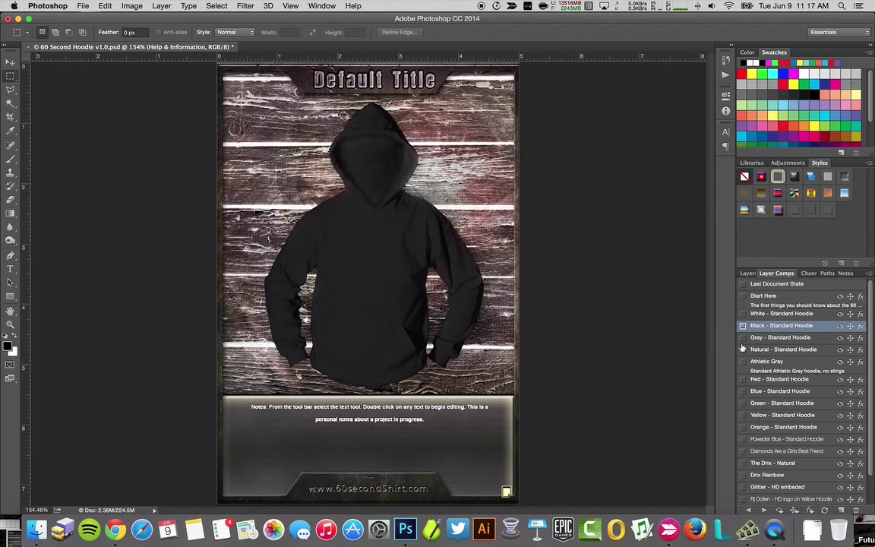
click(744, 362)
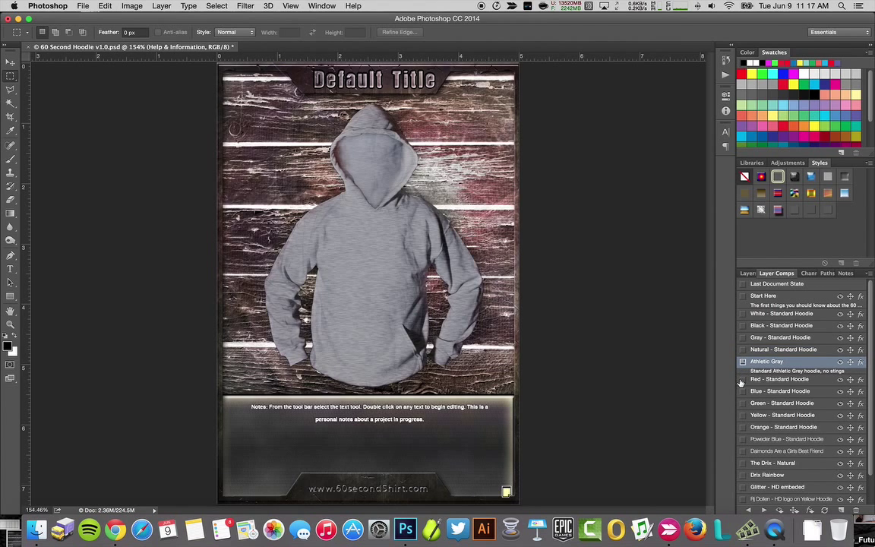
click(741, 380)
click(742, 392)
scroll(770, 384, down, 2)
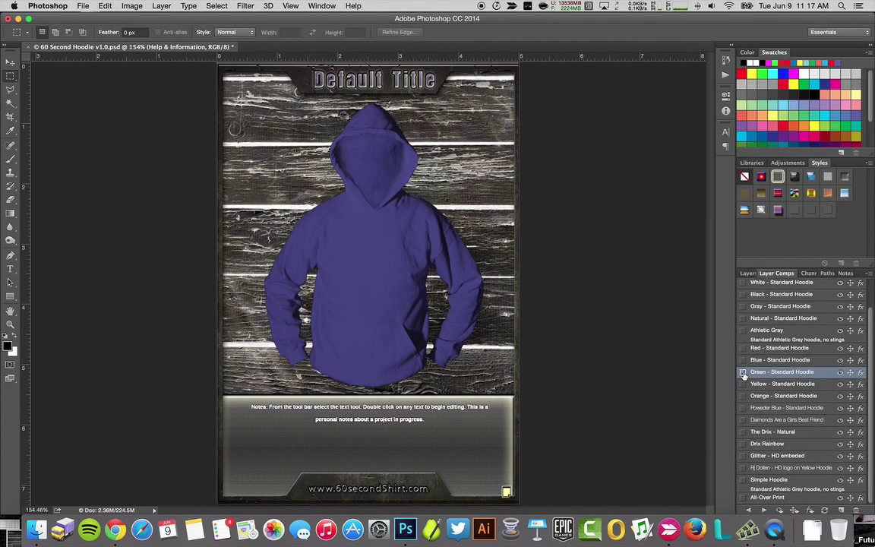
click(743, 372)
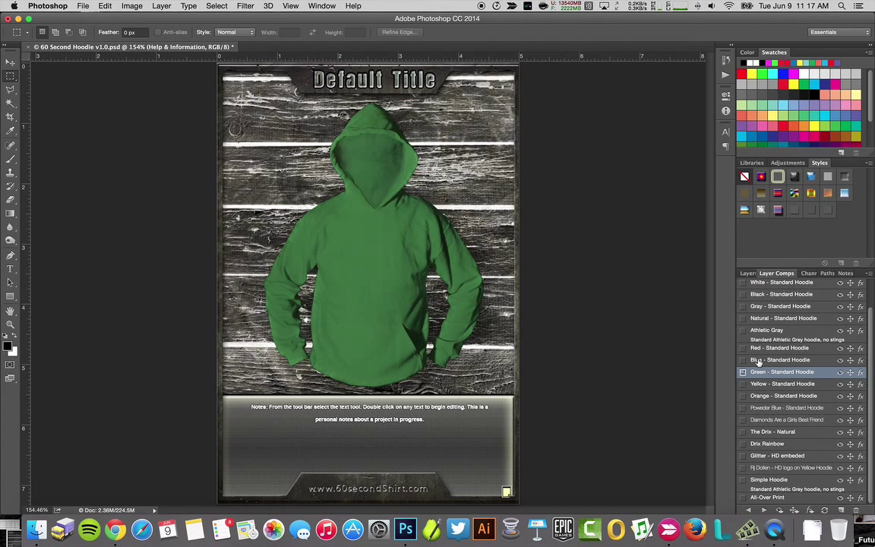
click(743, 331)
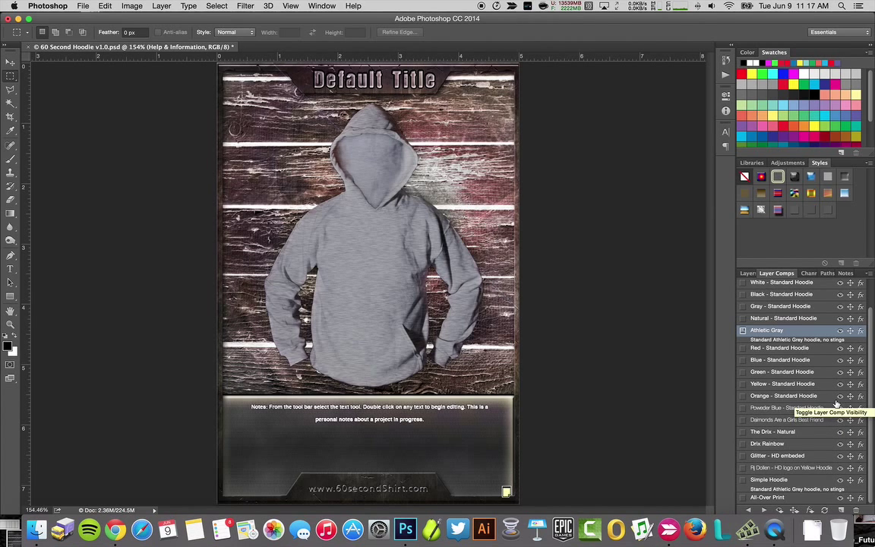
Apply the layer comp with the Dollen HD logo on a yellow hoodie and select the Badges group from the Eco Inks badge on the canvas
click(742, 469)
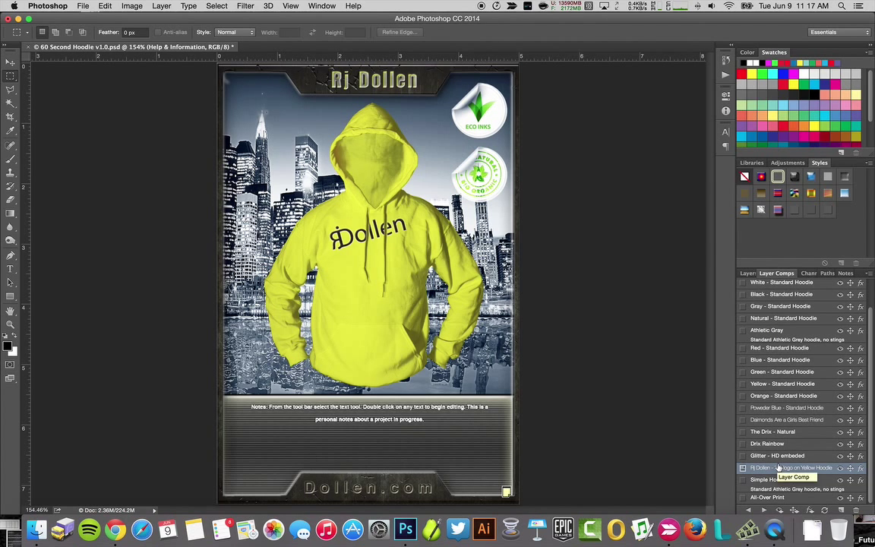
click(748, 274)
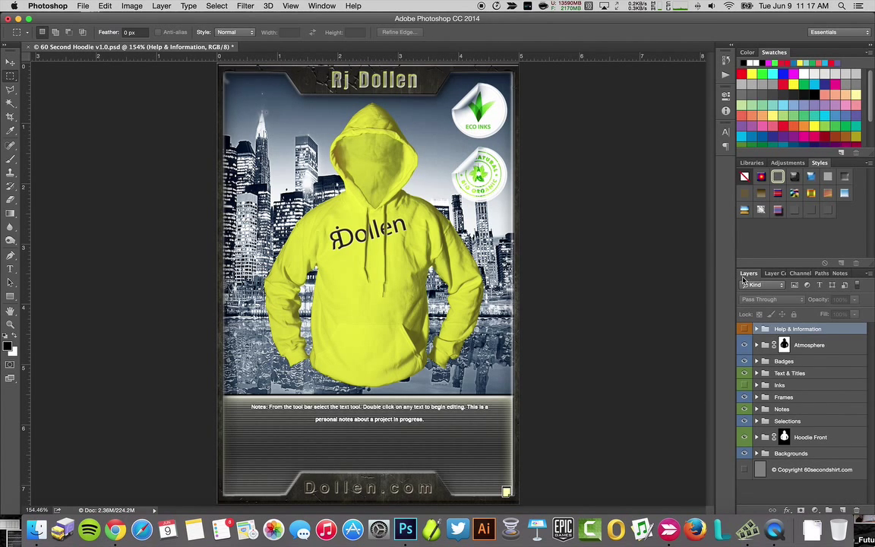
click(9, 62)
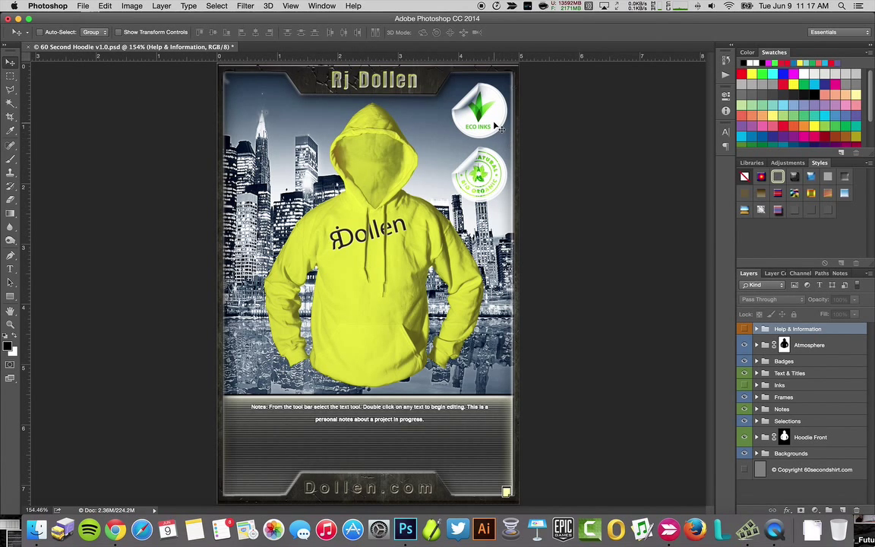
right_click(481, 118)
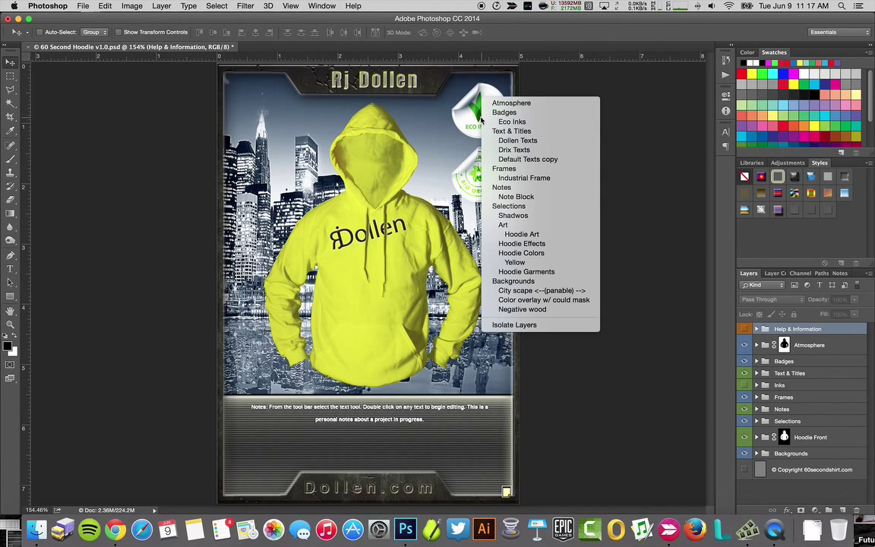
click(523, 114)
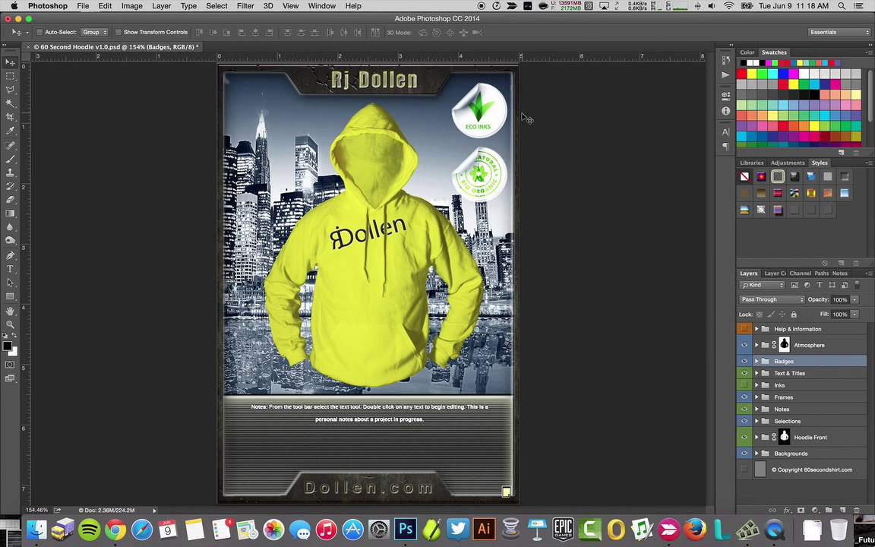
Toggle the visibility of the Badges group and its Eco Inks, Naturally Bio Organic and Eco Badge layers to identify each badge
click(744, 363)
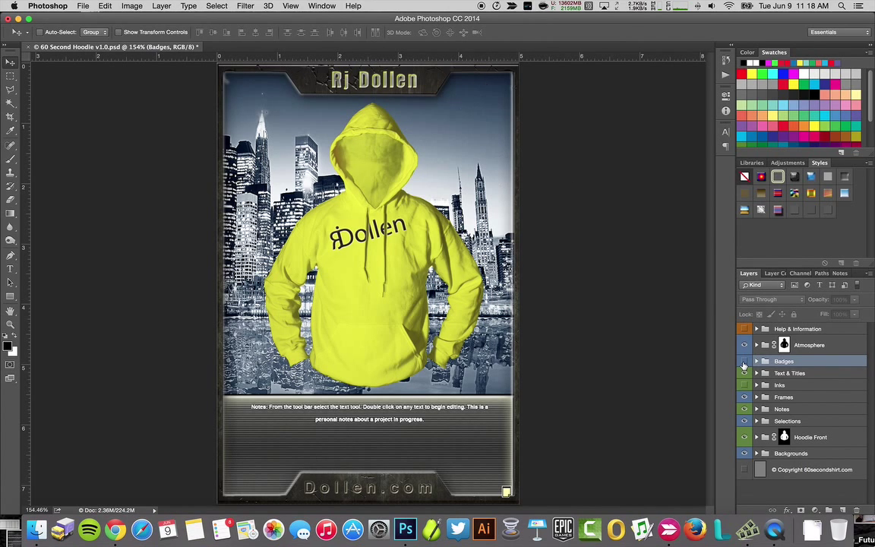
click(744, 361)
click(756, 361)
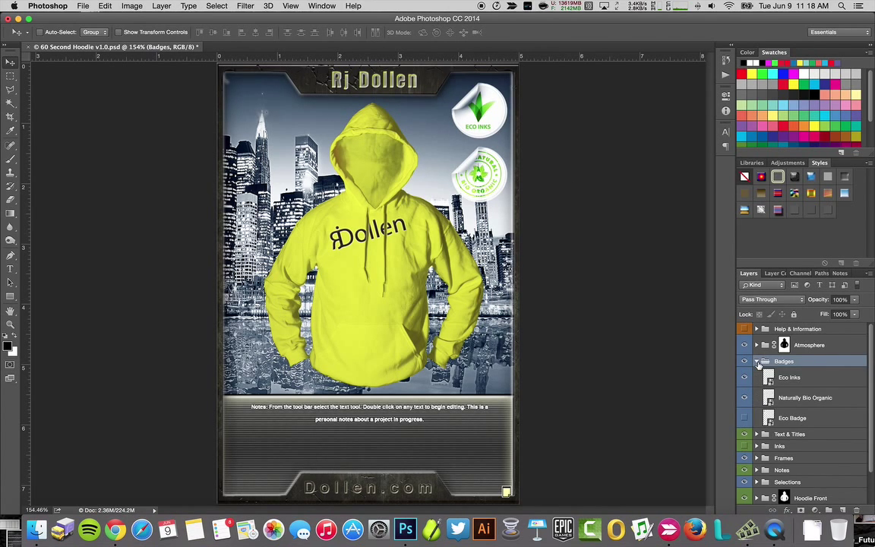
click(744, 377)
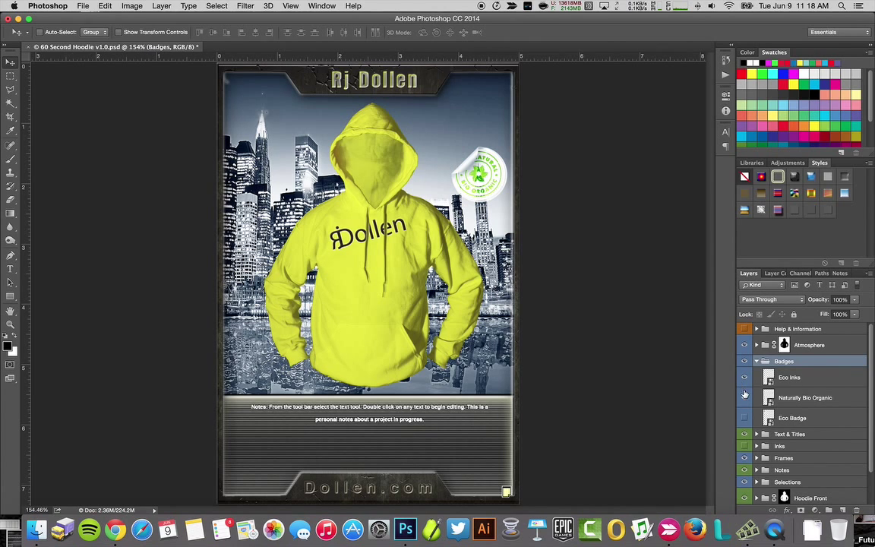
click(745, 377)
click(745, 398)
click(745, 398)
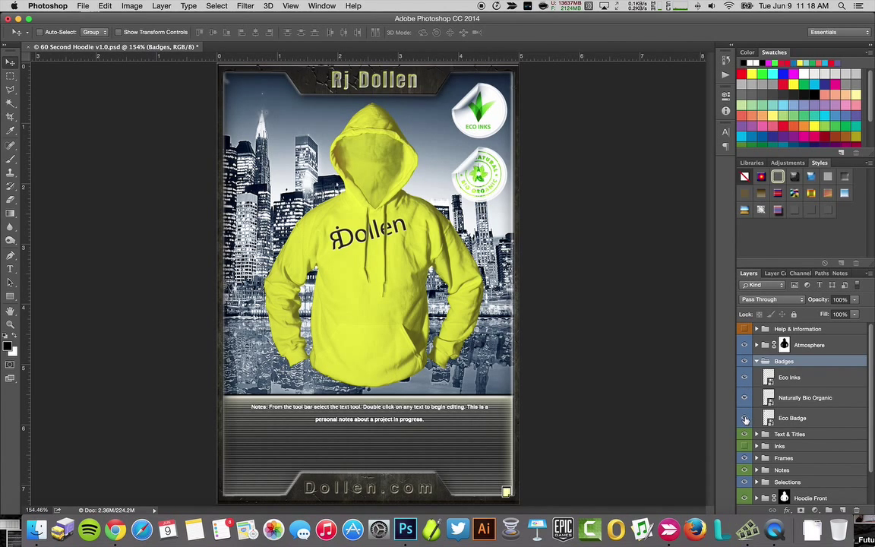
click(744, 418)
click(744, 418)
Hide the entire Badges group and collapse it
click(744, 362)
click(757, 362)
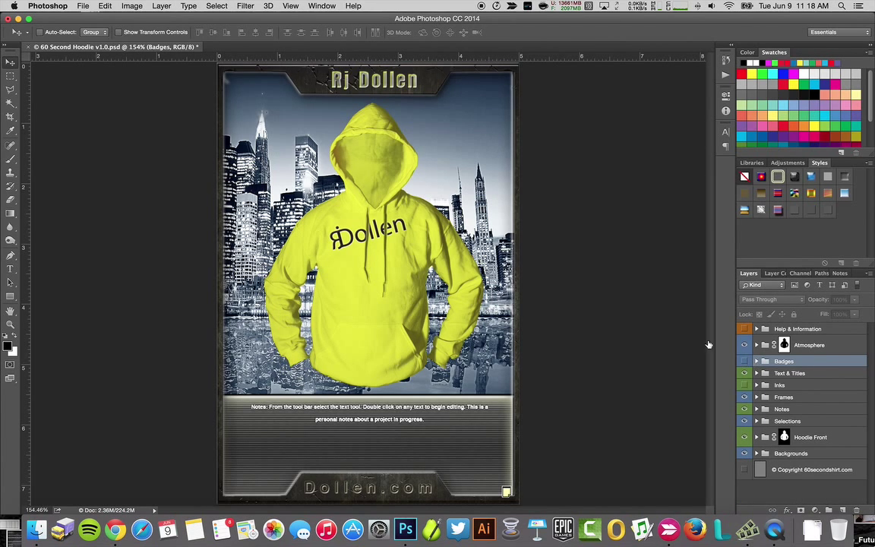
Select the Backgrounds group from the backdrop on the canvas and expand it to view its layers
right_click(458, 169)
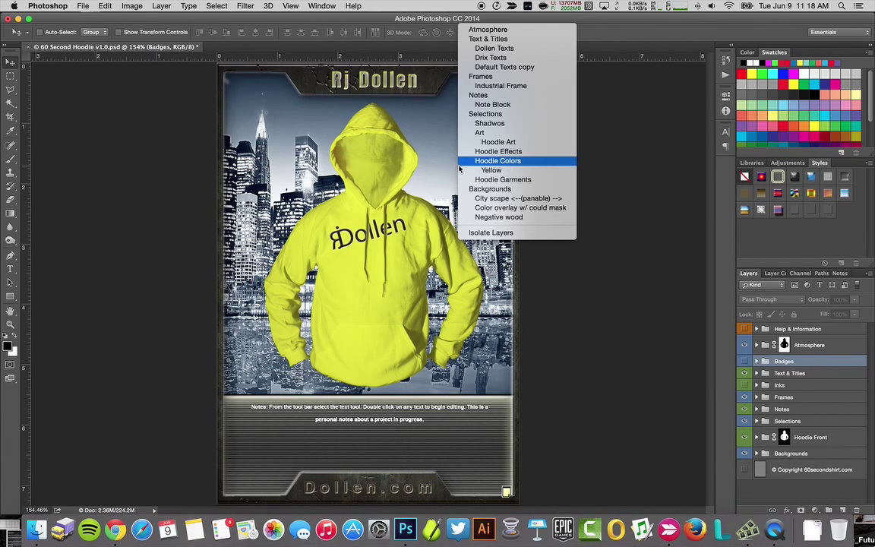
click(497, 188)
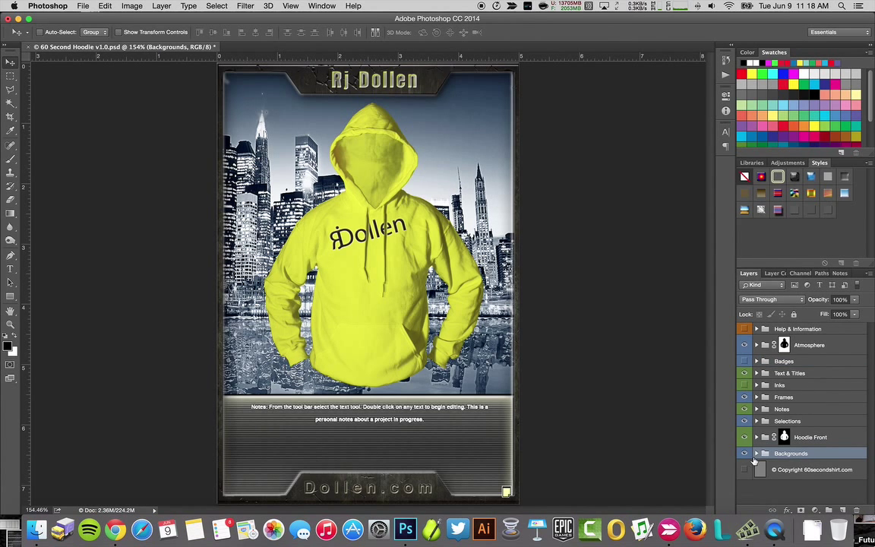
click(756, 453)
scroll(786, 418, down, 5)
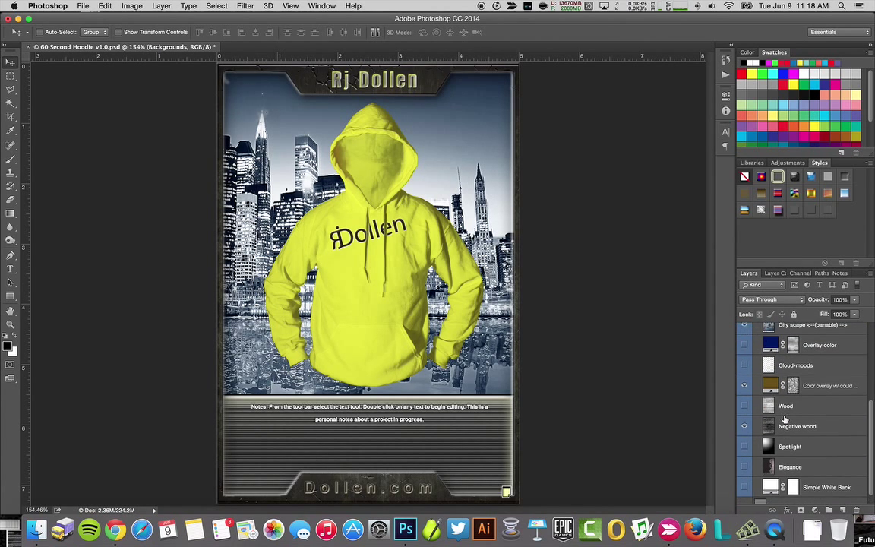
scroll(785, 418, up, 1)
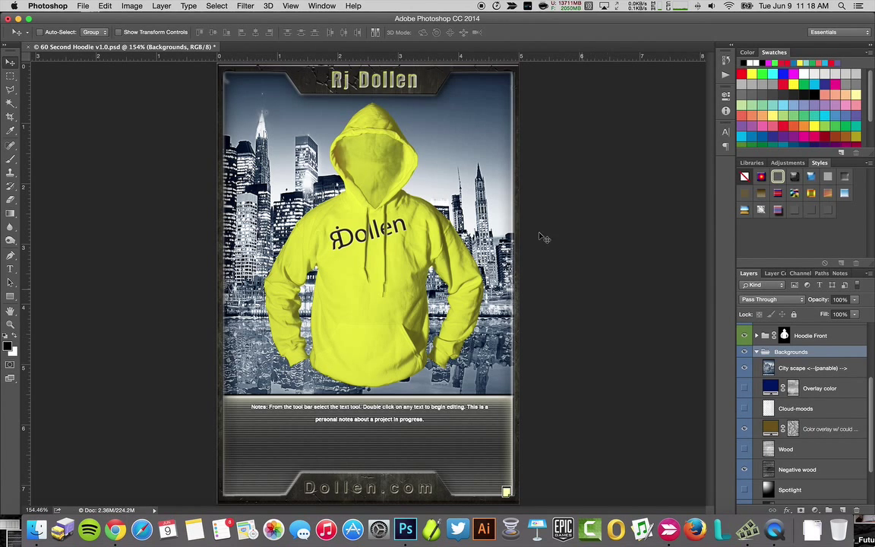
Select the City scape background layer from the canvas and hide it, leaving Negative wood as the backdrop
right_click(476, 171)
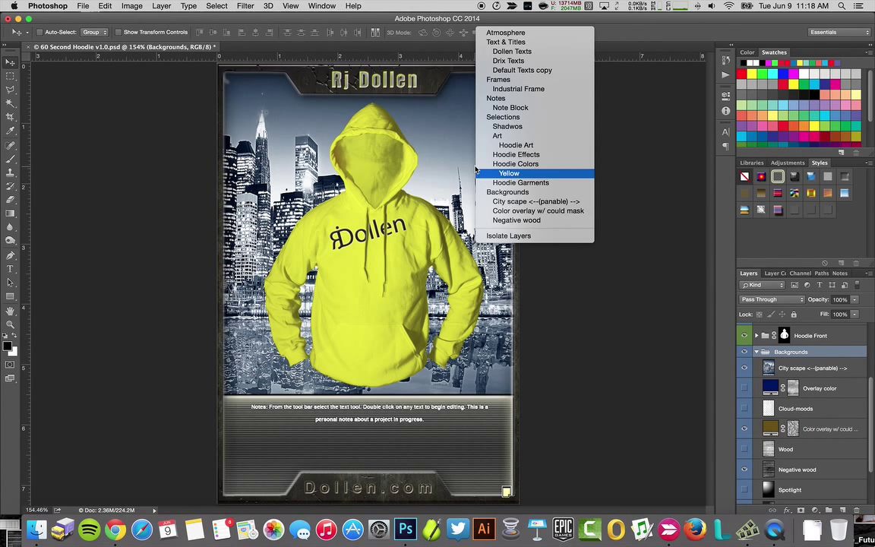
click(554, 202)
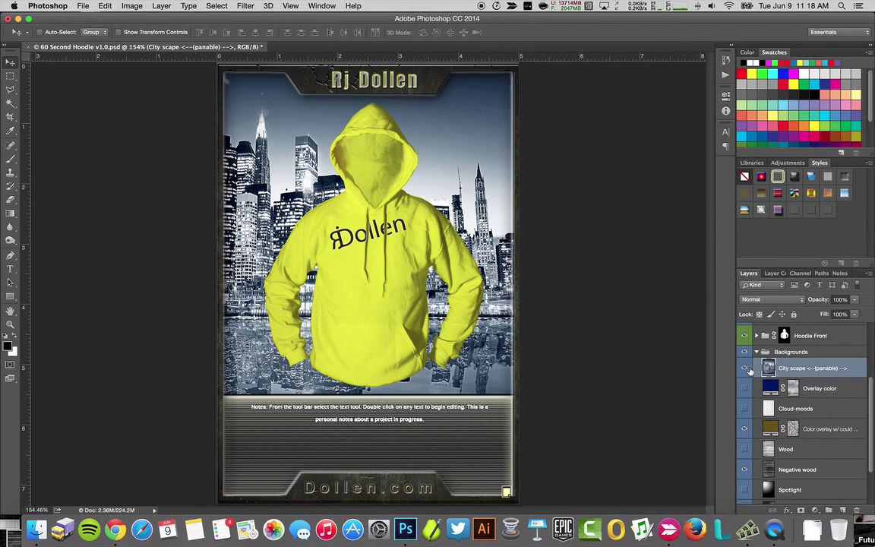
click(745, 370)
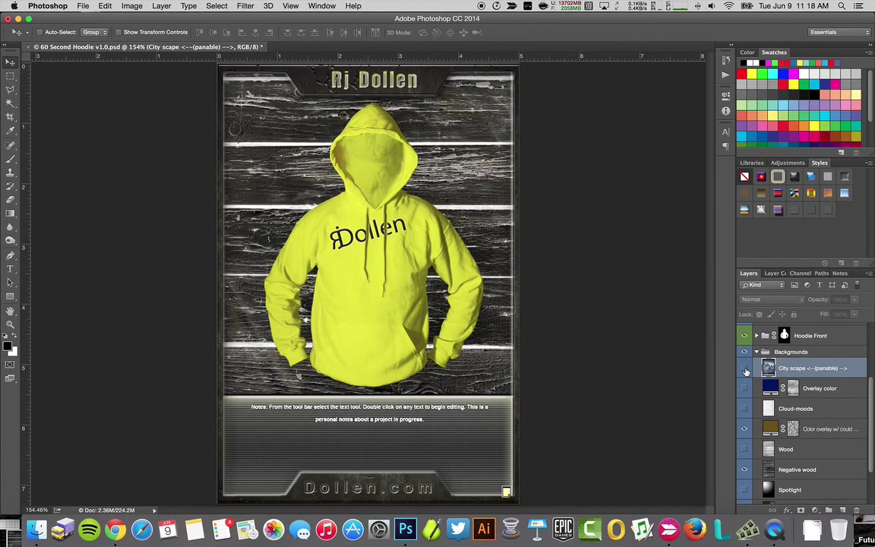
click(745, 450)
click(743, 367)
Locate the hoodie's Yellow color layer from the canvas, hide it, and show the Blue color layer instead
right_click(382, 175)
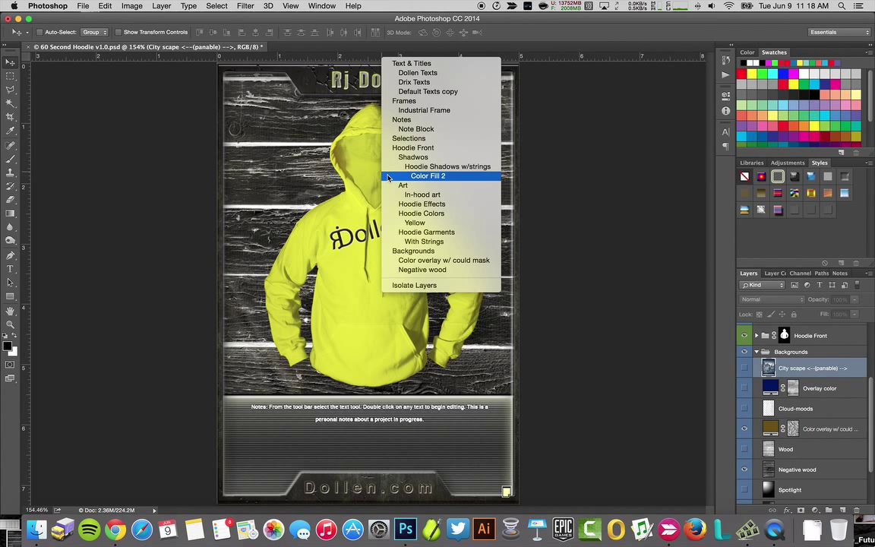
click(385, 223)
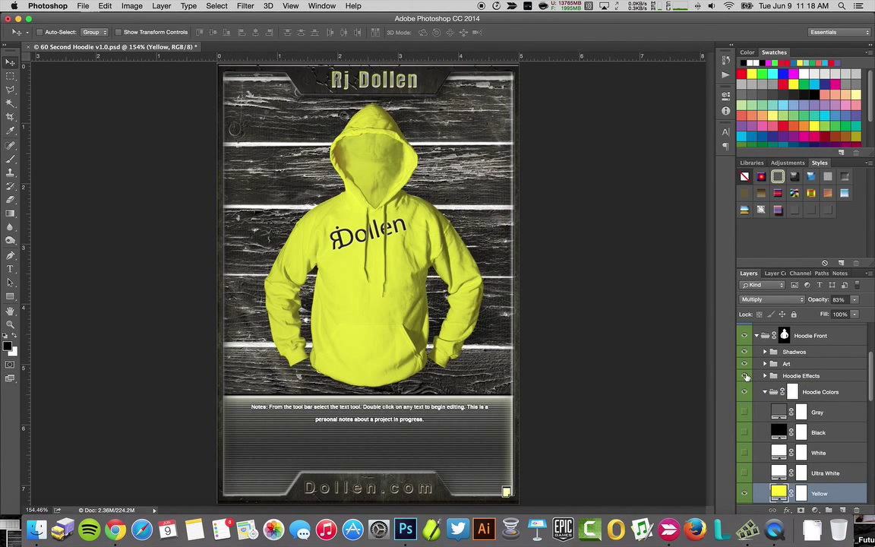
scroll(743, 406, down, 5)
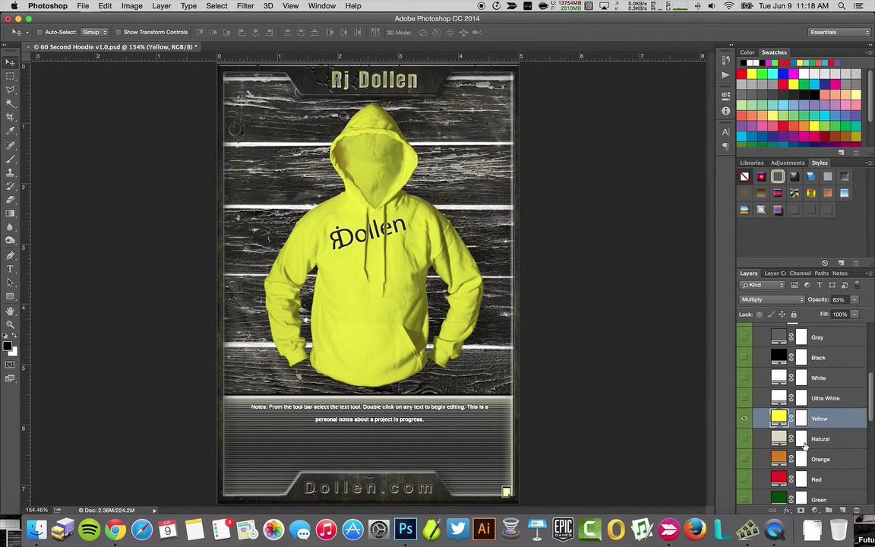
click(743, 407)
scroll(743, 414, down, 5)
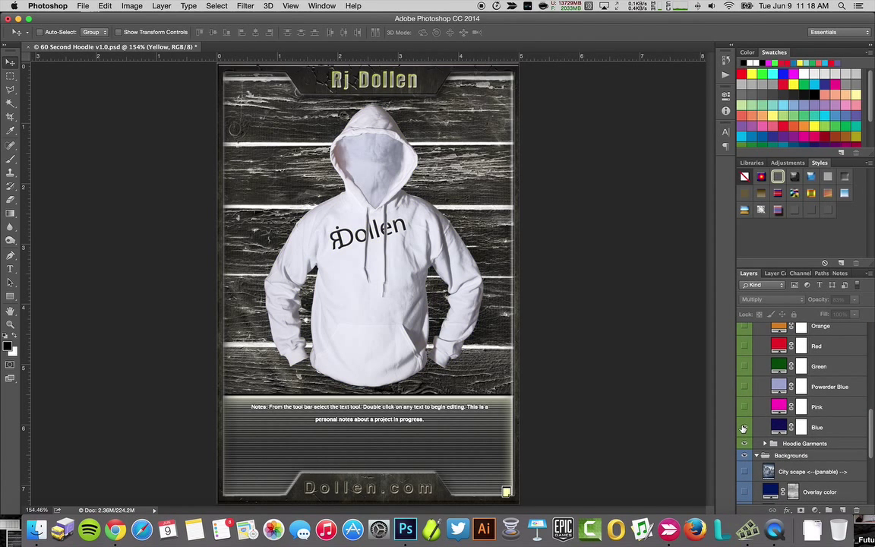
click(743, 428)
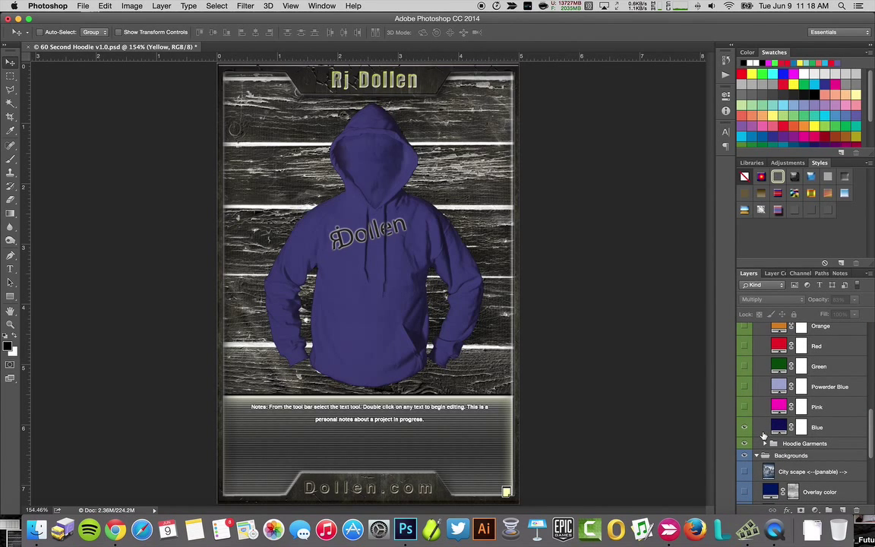
Duplicate the Blue hoodie color layer as Vintage Blue and hide the original Blue layer
drag(752, 422, 842, 508)
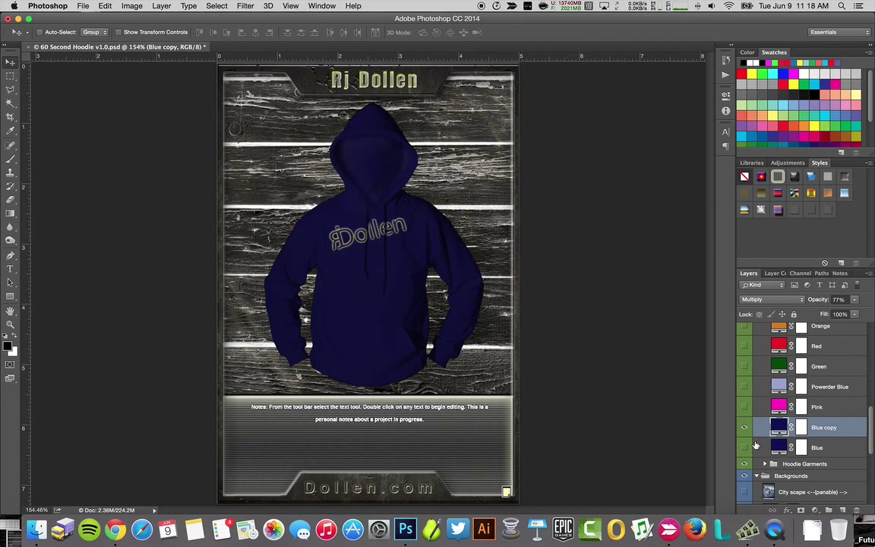
double_click(821, 427)
text(Vintage Blue)
key(Return)
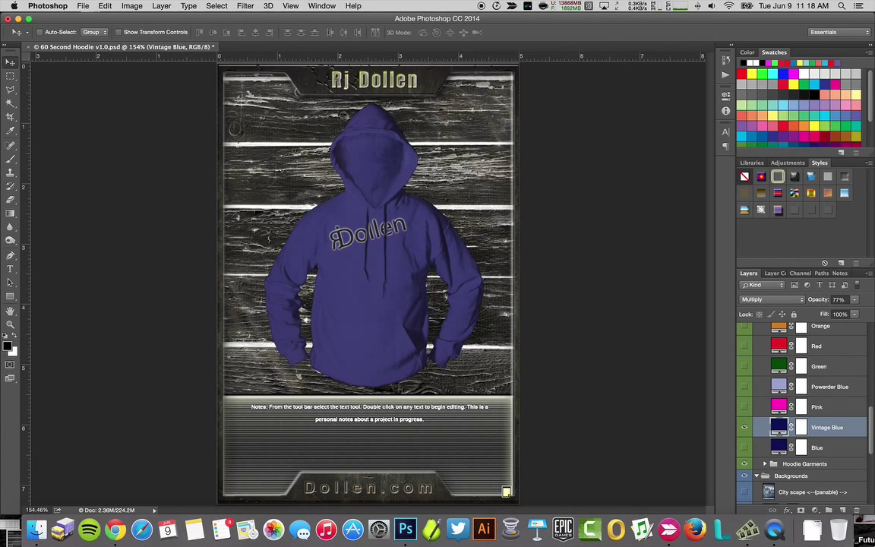
Recolor the Vintage Blue hoodie layer to the darker, muted navy 18173e
double_click(779, 426)
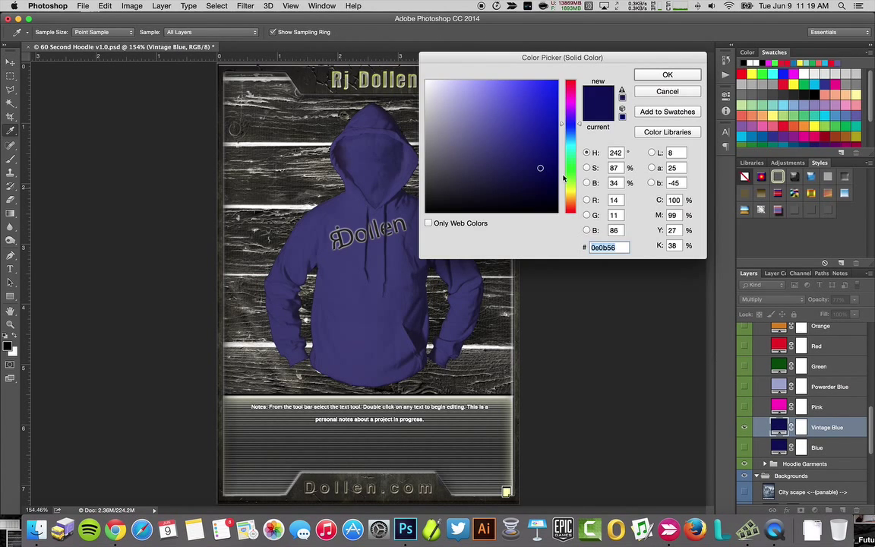
click(506, 175)
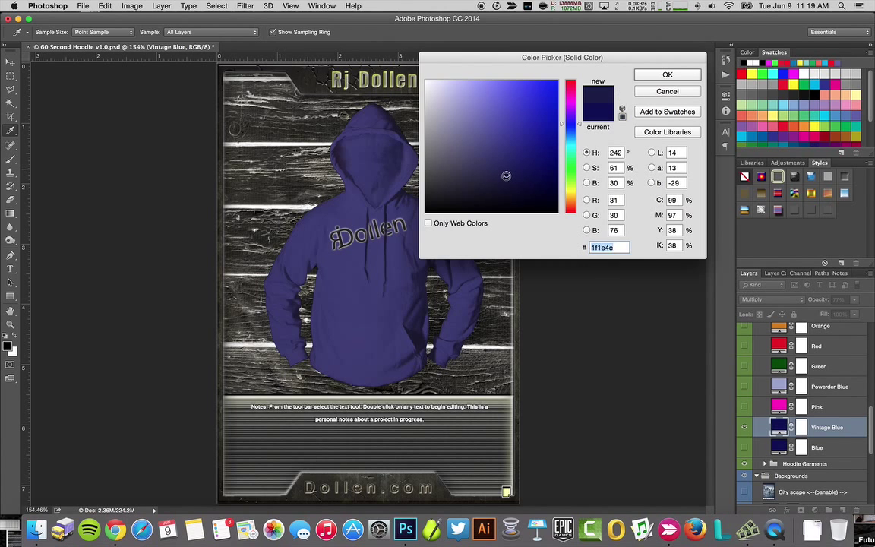
click(505, 179)
click(510, 180)
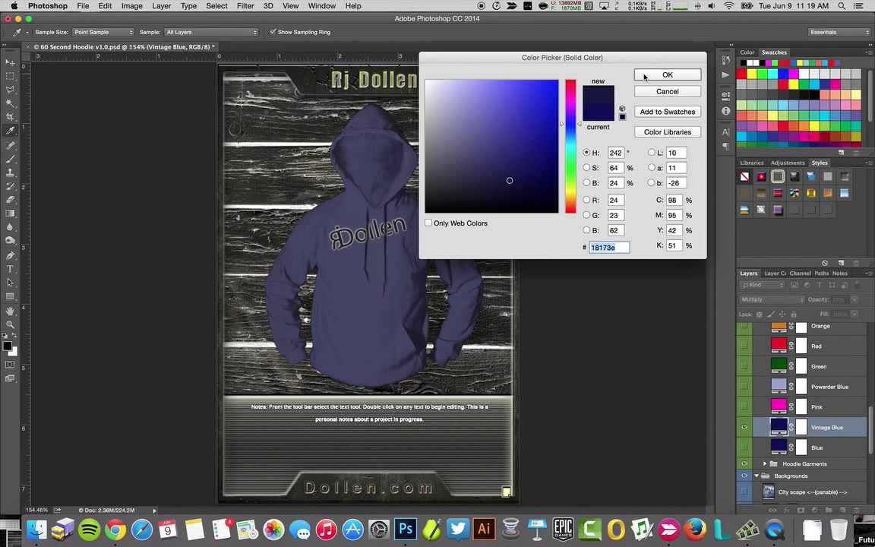
click(644, 77)
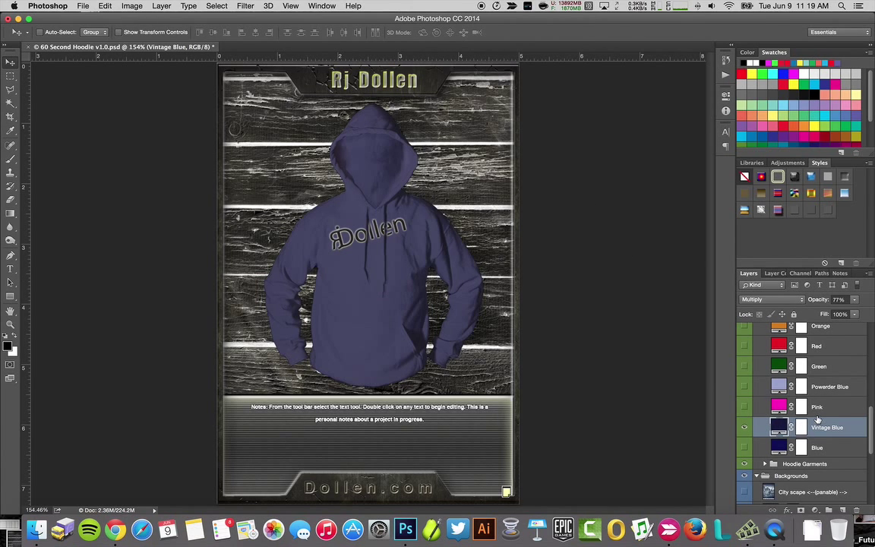
Show the Heather layer in Hoodie Effects, set it to Multiply at 46% opacity, and collapse the group
scroll(817, 419, down, 3)
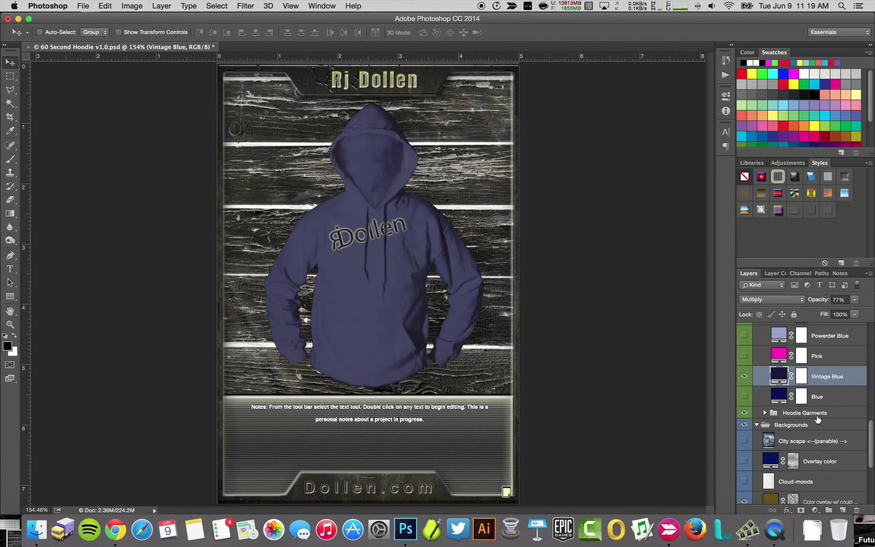
scroll(819, 419, up, 10)
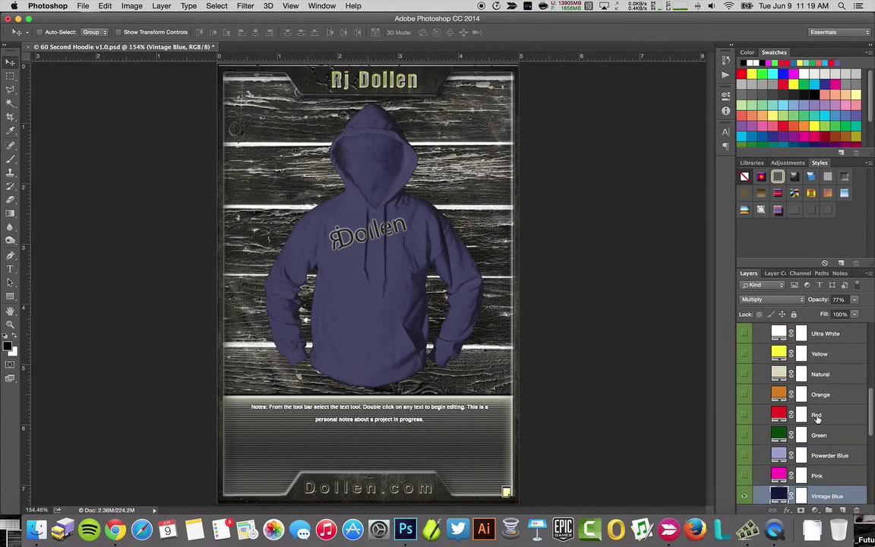
click(765, 400)
scroll(814, 400, down, 2)
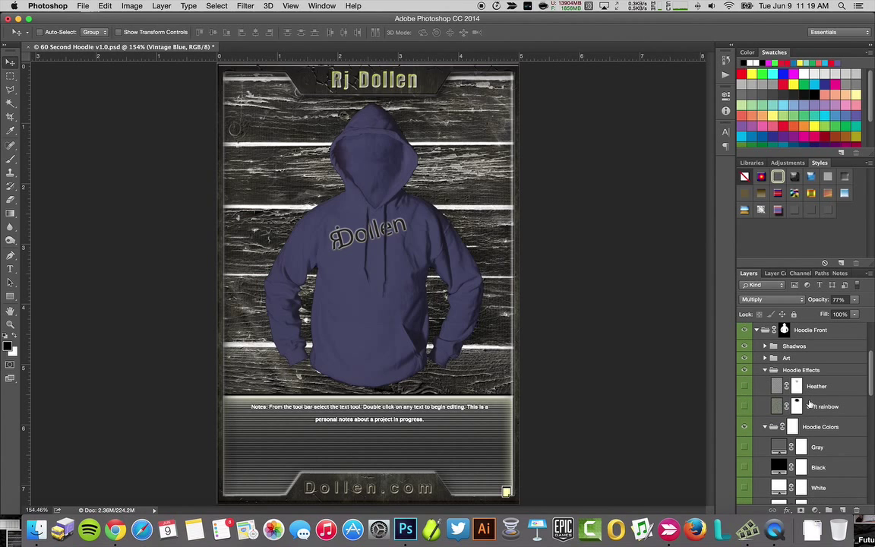
click(744, 386)
click(778, 388)
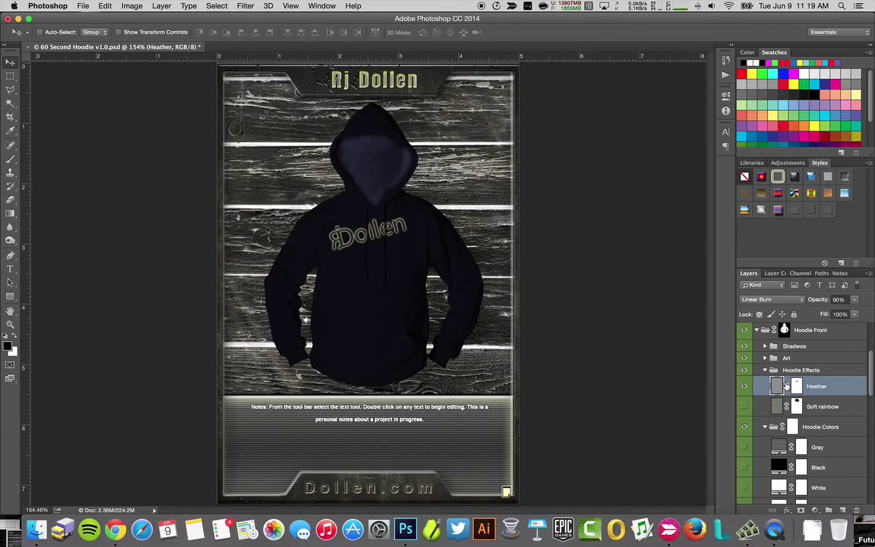
click(789, 300)
click(764, 284)
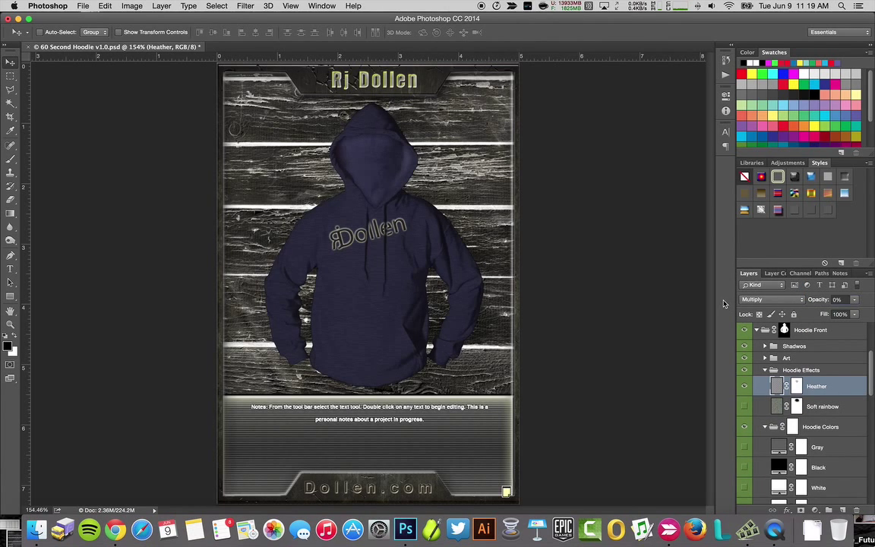
key(7)
drag(830, 301, 841, 303)
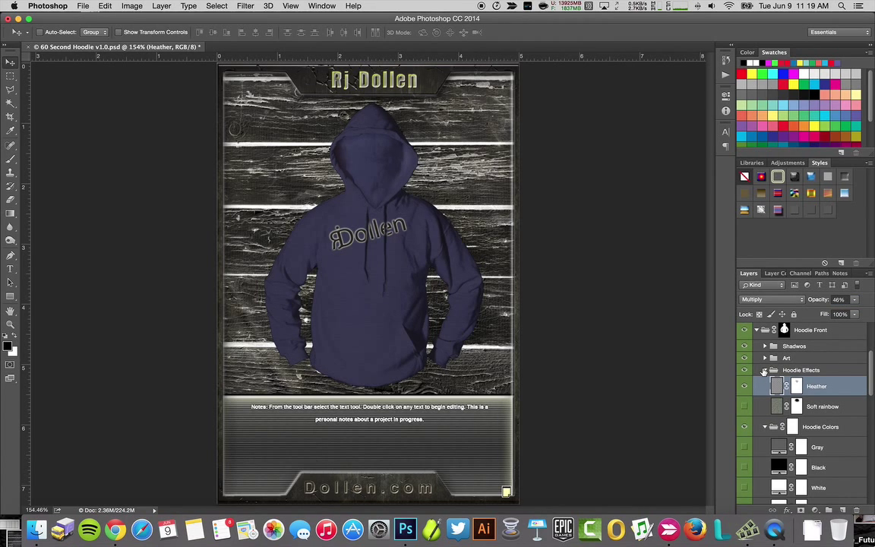
click(765, 370)
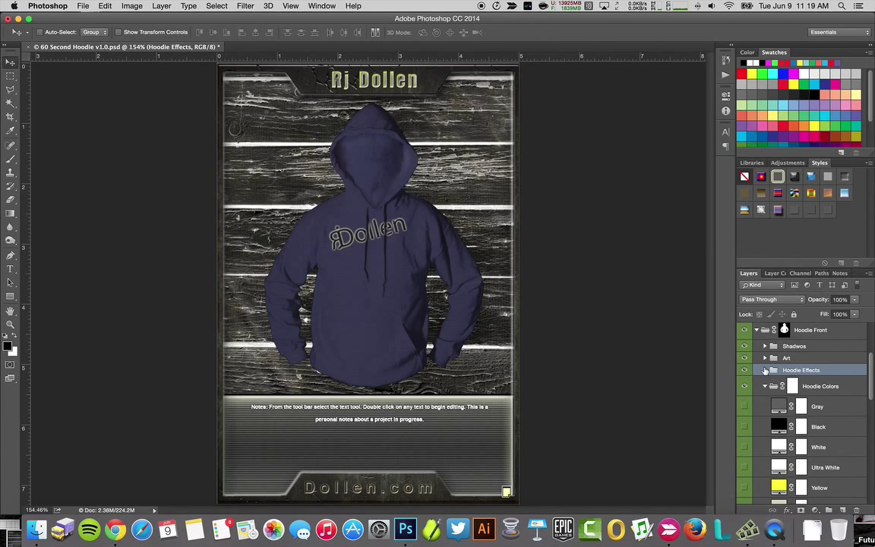
Locate the High Density Print artwork layer from the hoodie's chest, hide it, and add a new group above it
click(774, 361)
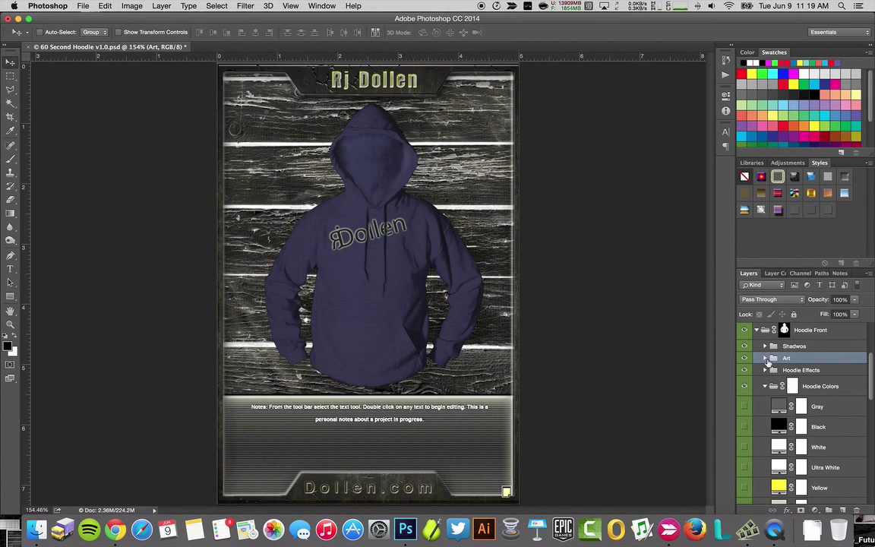
right_click(341, 248)
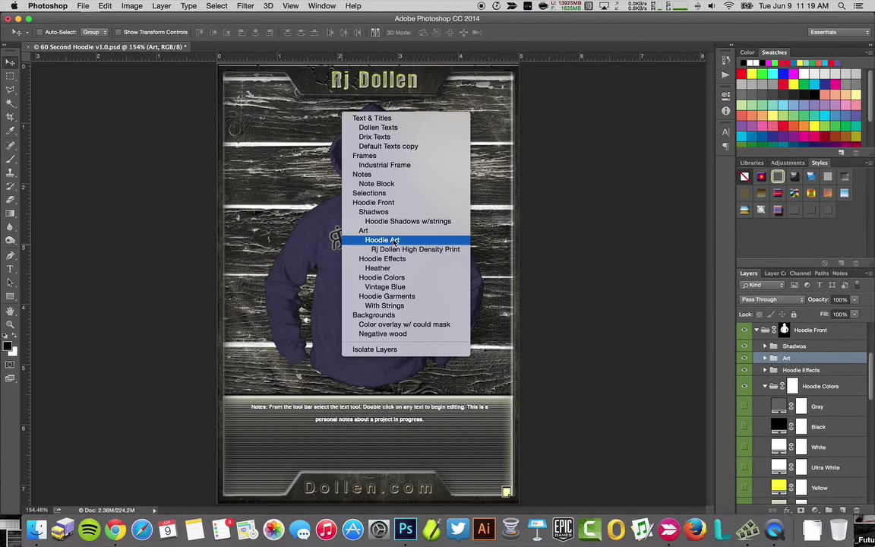
click(446, 253)
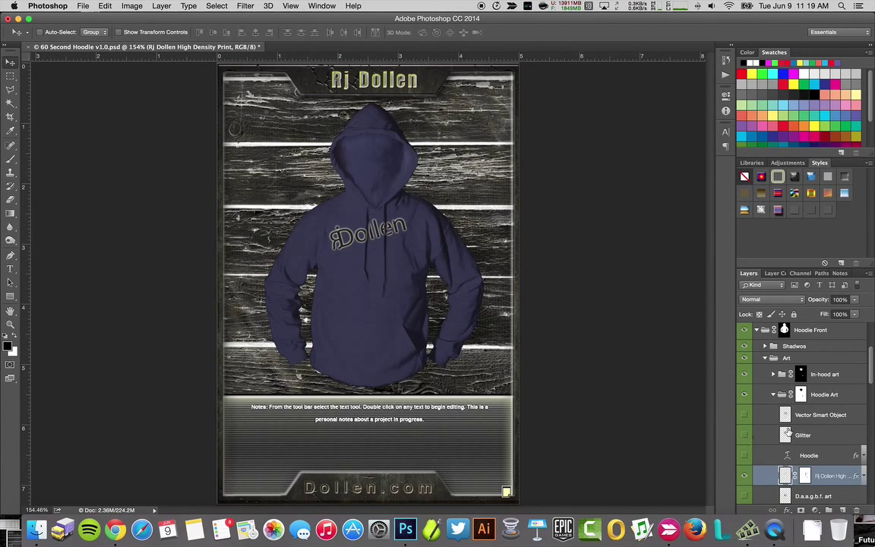
scroll(790, 431, down, 2)
key(super+comma)
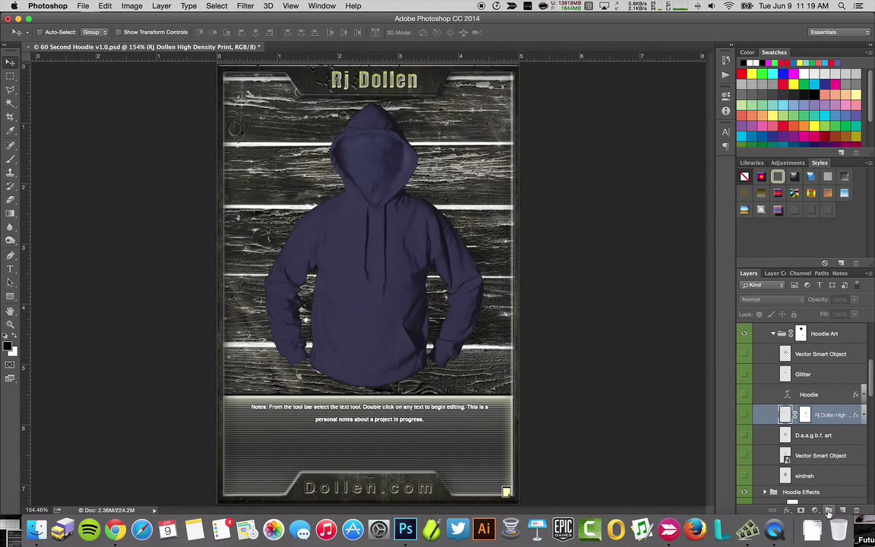
drag(829, 514, 829, 514)
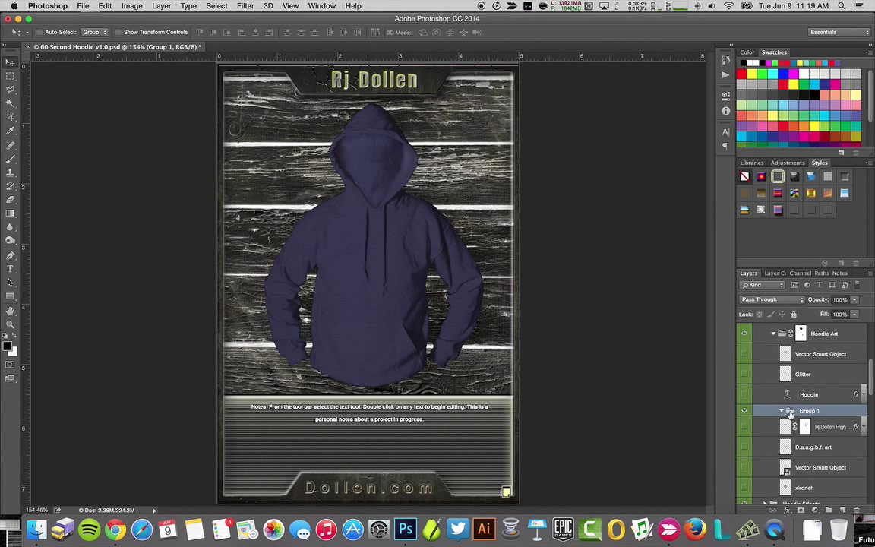
Open Distress pattern shop copy.tif from the Dutchy Final Art folder and copy its lettering artwork
click(84, 6)
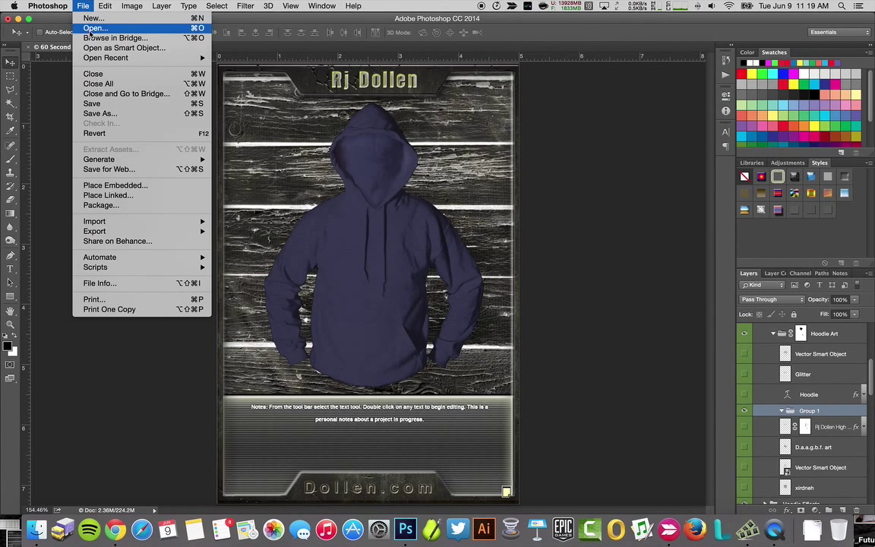
mouse_move(96, 60)
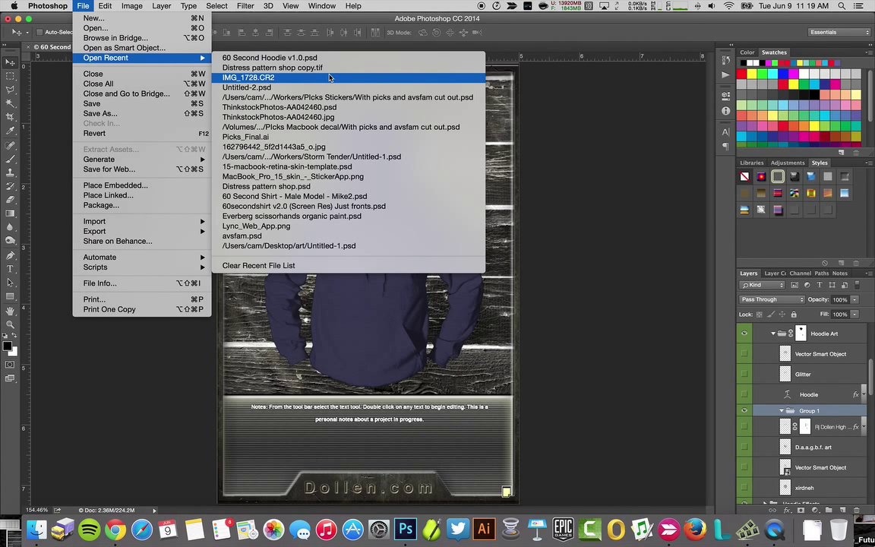
click(326, 99)
key(super+o)
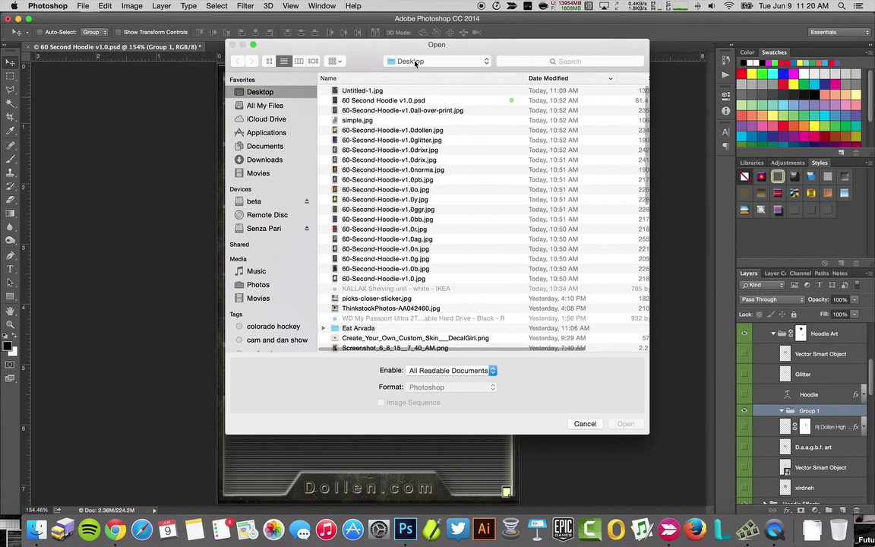
click(410, 61)
click(478, 129)
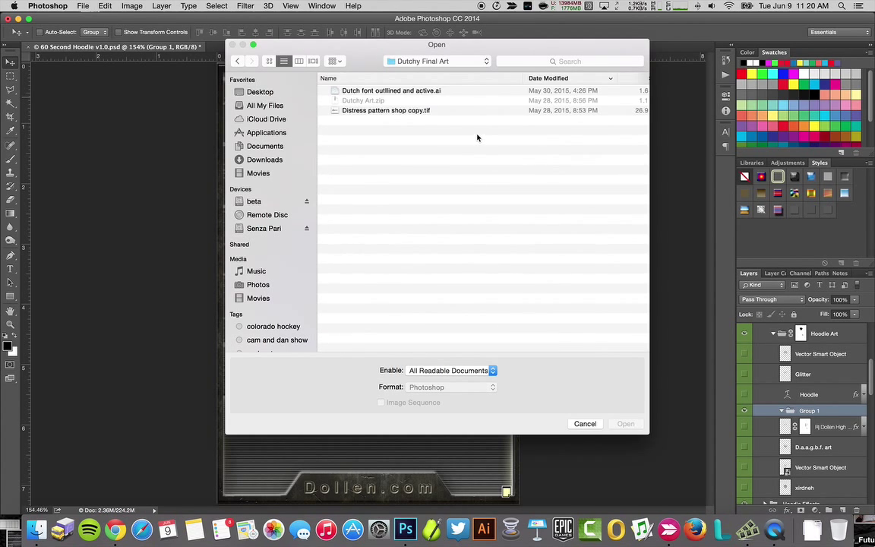
click(392, 111)
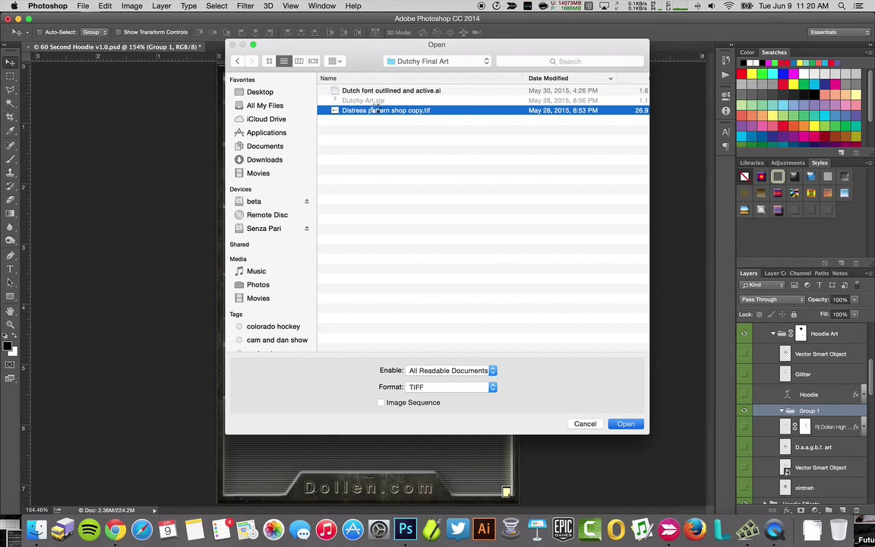
double_click(376, 111)
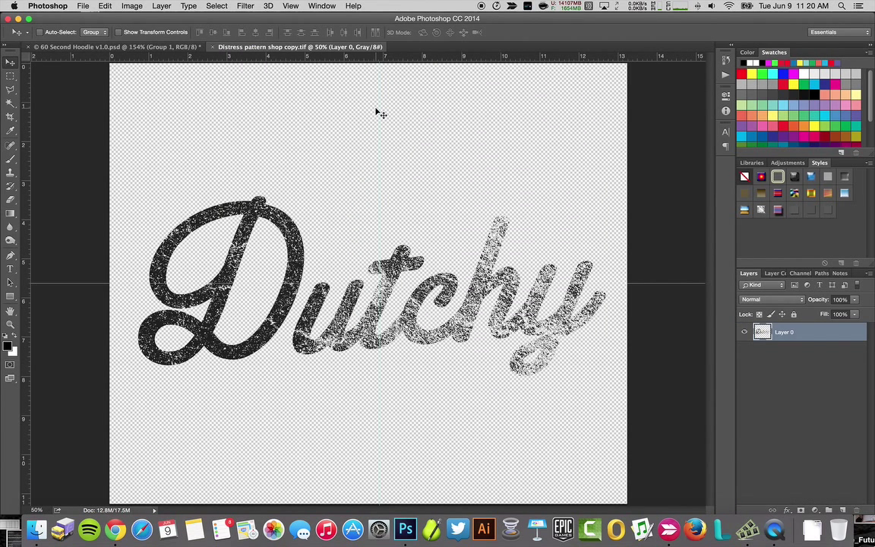
key(super+t)
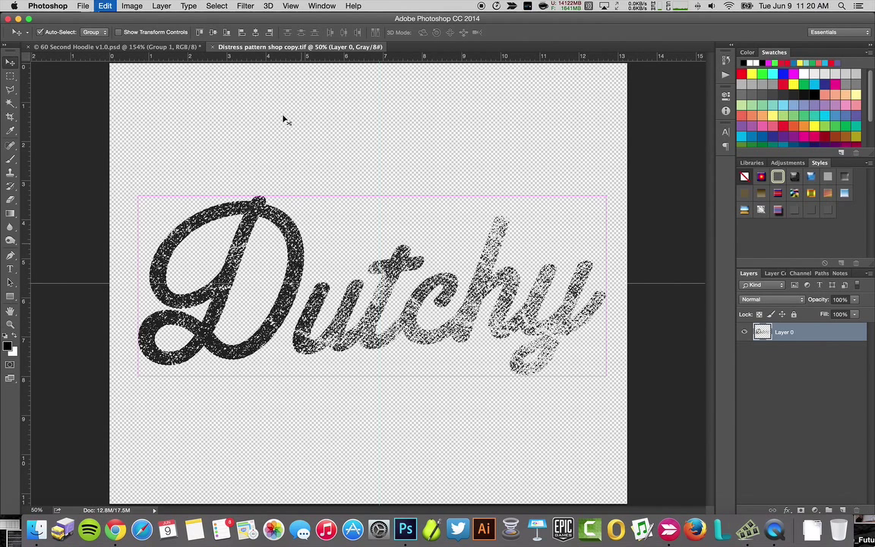
Return to the hoodie document, move the new group above In-hood art in the Art group, and rename it Dutchy
click(158, 47)
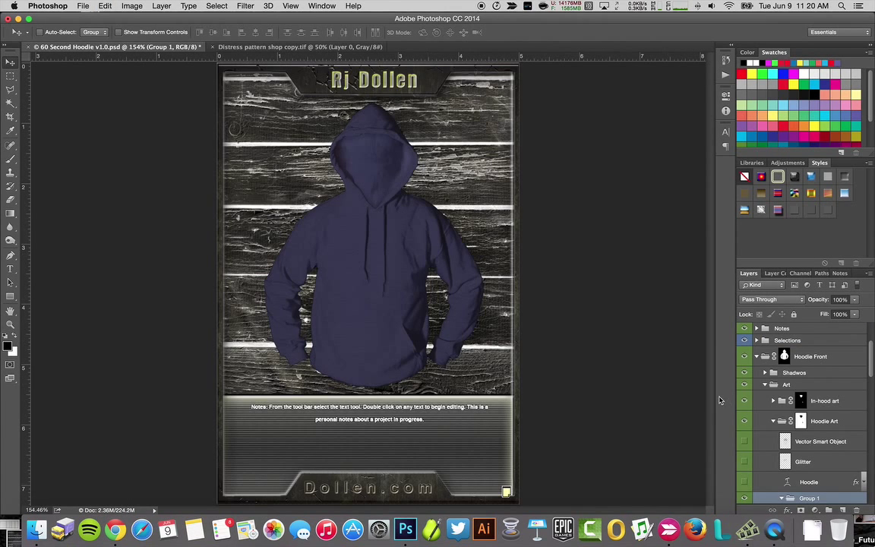
scroll(832, 465, down, 2)
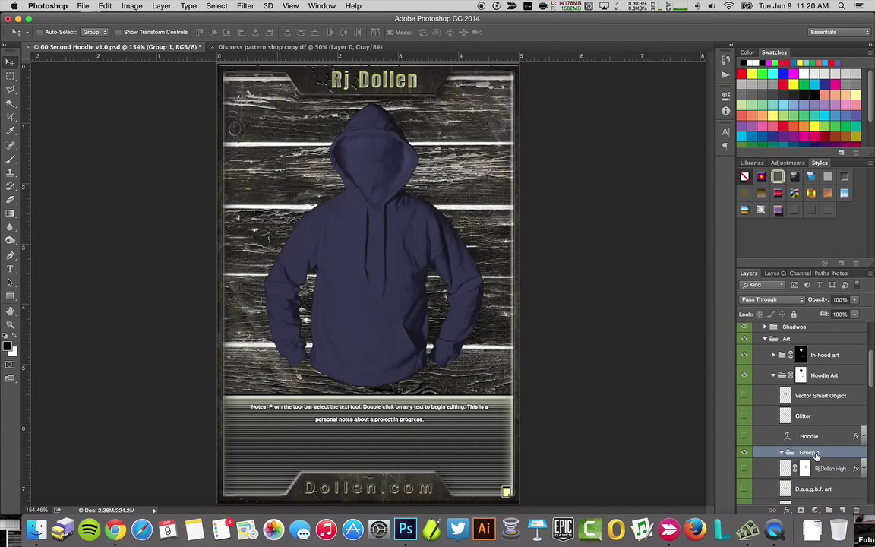
drag(790, 452, 785, 346)
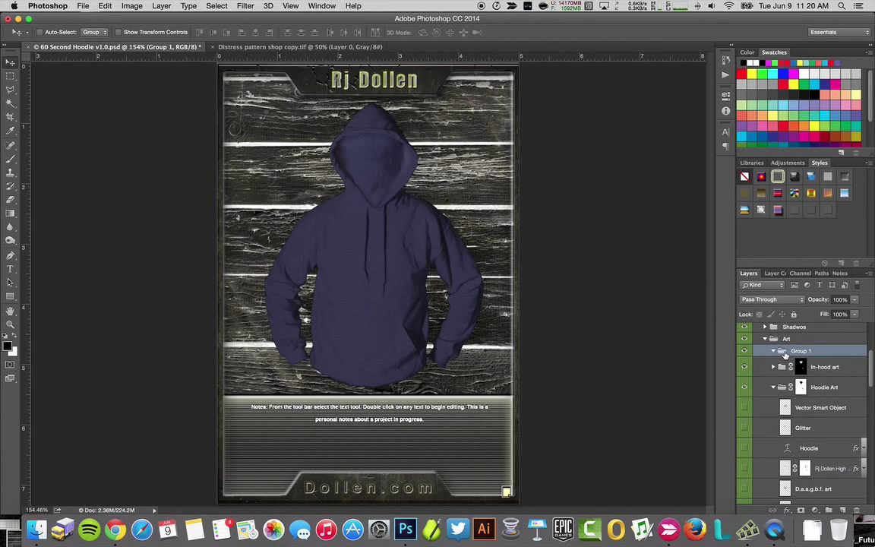
double_click(799, 352)
text(Durchy)
key(Return)
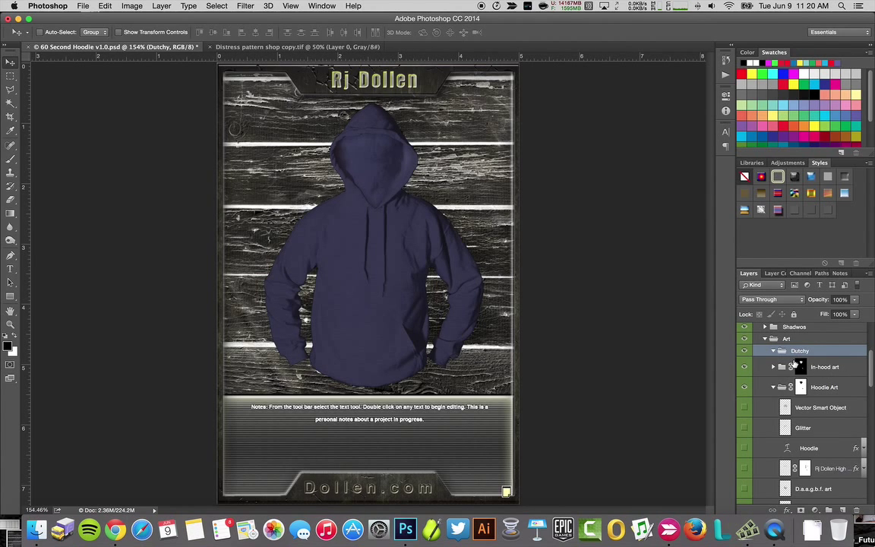
Paste the lettering into the Dutchy group and scale it down over the hoodie's chest to about 11.8%
key(super+v)
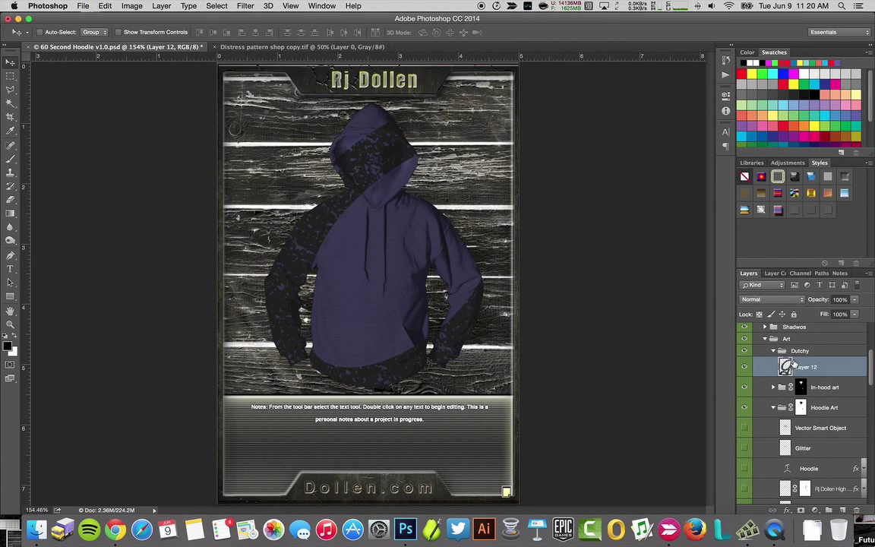
key(super+t)
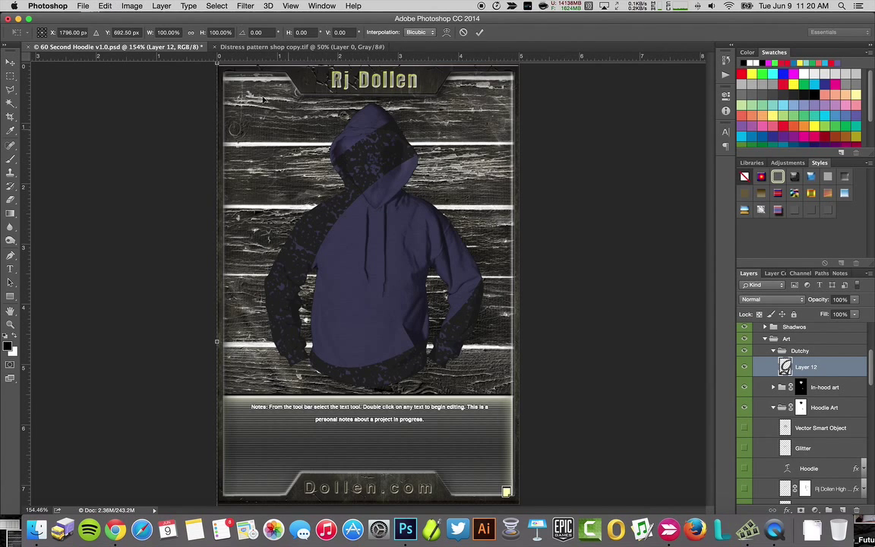
drag(218, 66, 230, 179)
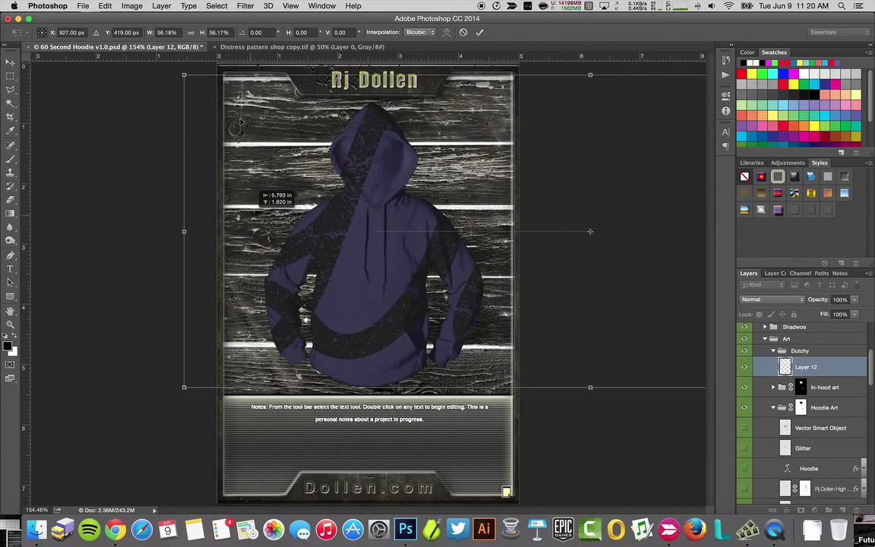
drag(202, 90, 493, 253)
drag(549, 226, 358, 259)
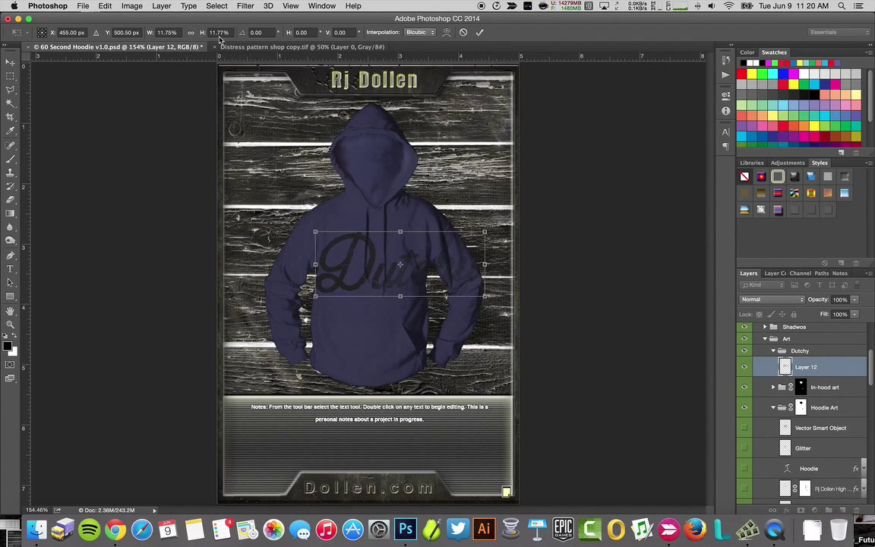
Shrink the Dutchy lettering to about 6.3% and position it across the upper chest over the drawstrings
drag(484, 308, 406, 241)
mouse_move(347, 251)
mouse_down()
mouse_move(312, 252)
mouse_move(360, 243)
mouse_move(353, 244)
mouse_up()
key(Left)
key(Left)
key(Left)
key(Left)
key(Up)
key(Up)
key(Up)
key(Right)
key(Right)
key(Right)
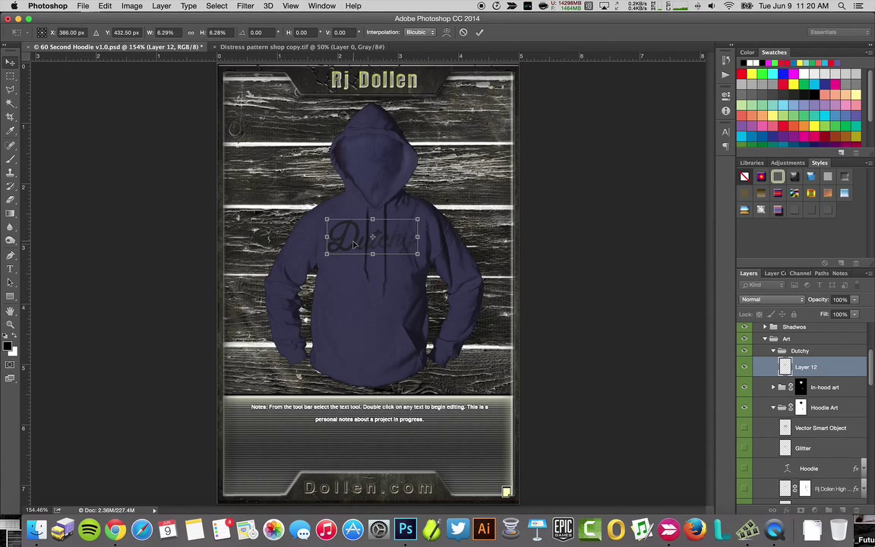
key(Return)
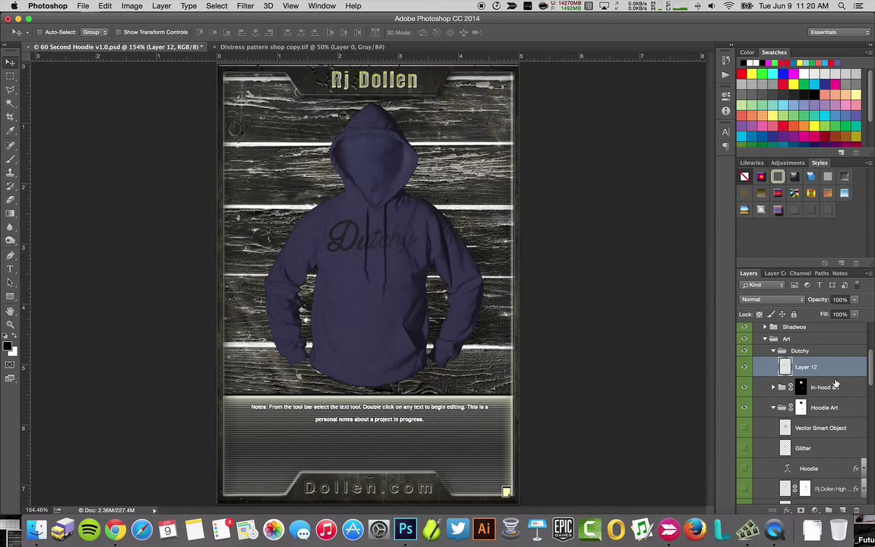
Load the drawstrings' shape as a selection from the Strings layer in the Selections group
scroll(836, 384, up, 5)
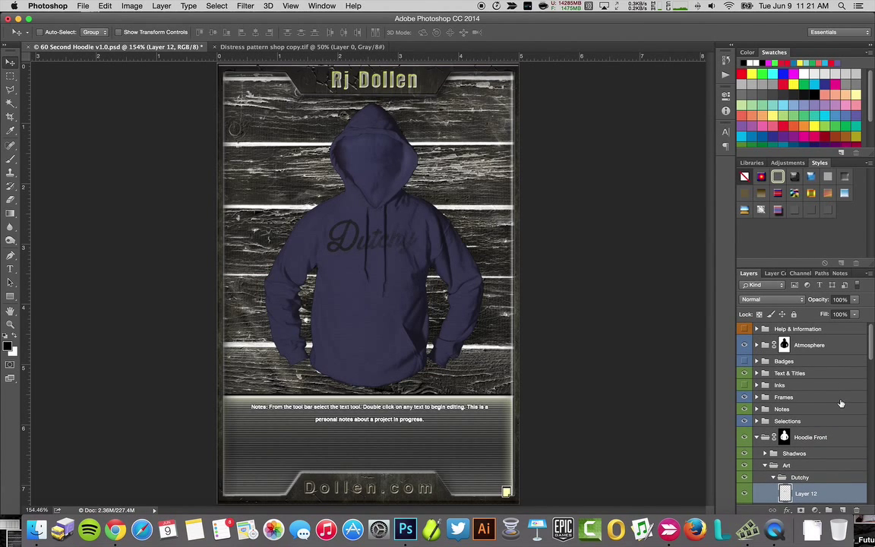
click(757, 421)
scroll(813, 425, down, 3)
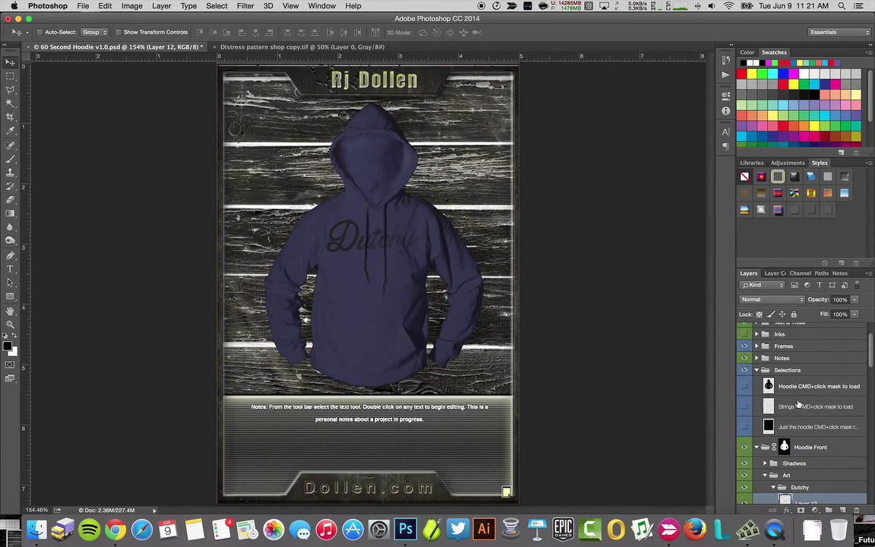
super+click(808, 406)
scroll(808, 407, down, 4)
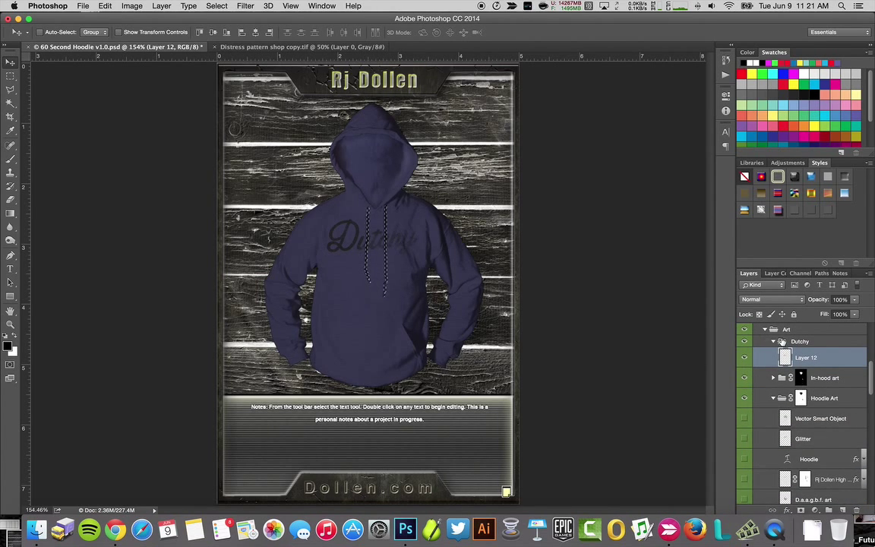
Add a layer mask to the Dutchy art group from the string selection and invert it so only the drawstrings are masked out
click(796, 342)
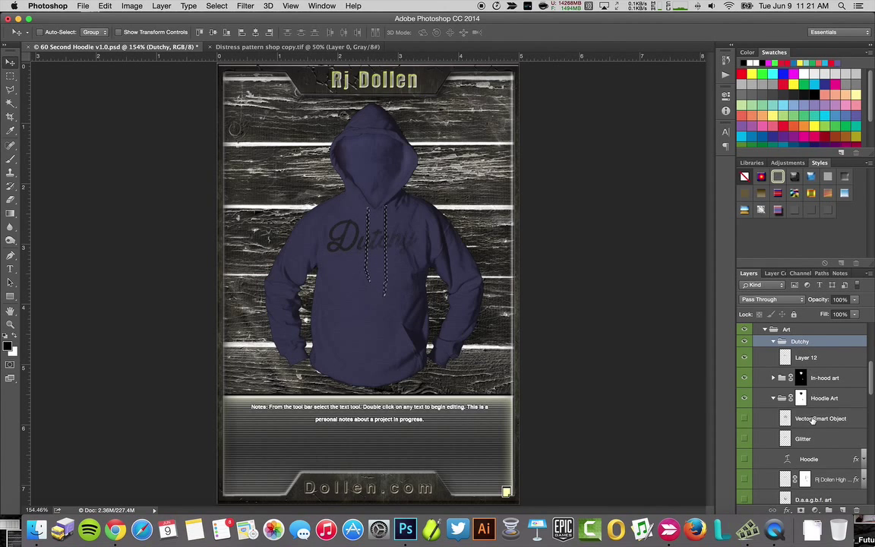
alt+click(802, 510)
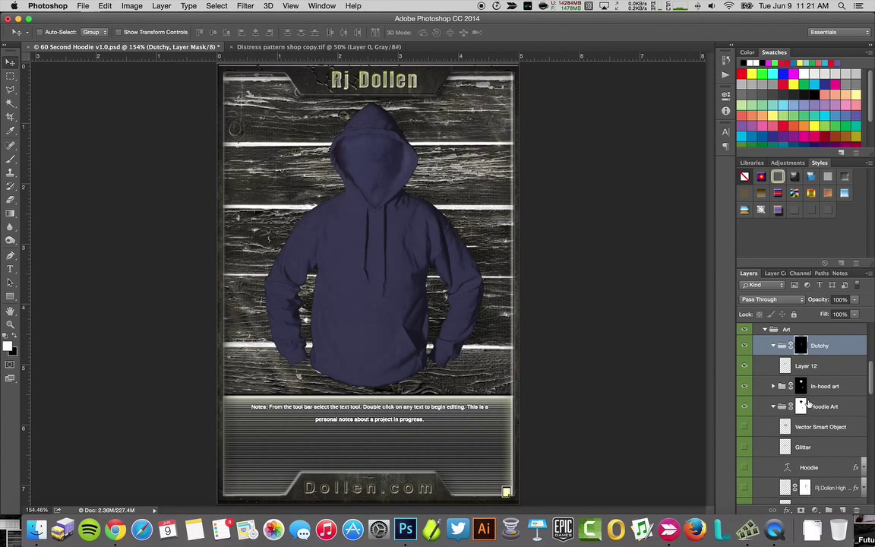
key(super+i)
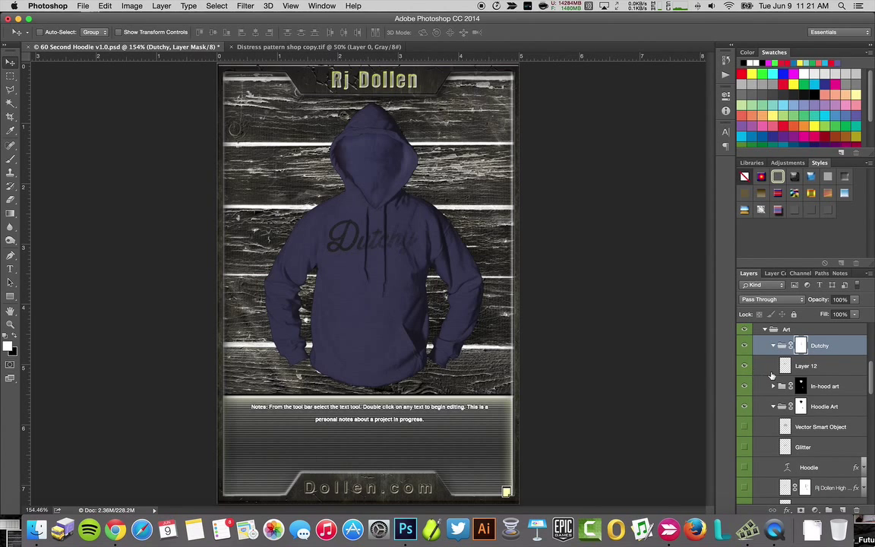
Invert the Dutchy lettering on Layer 12 from black to white and nudge it slightly to the right
click(786, 366)
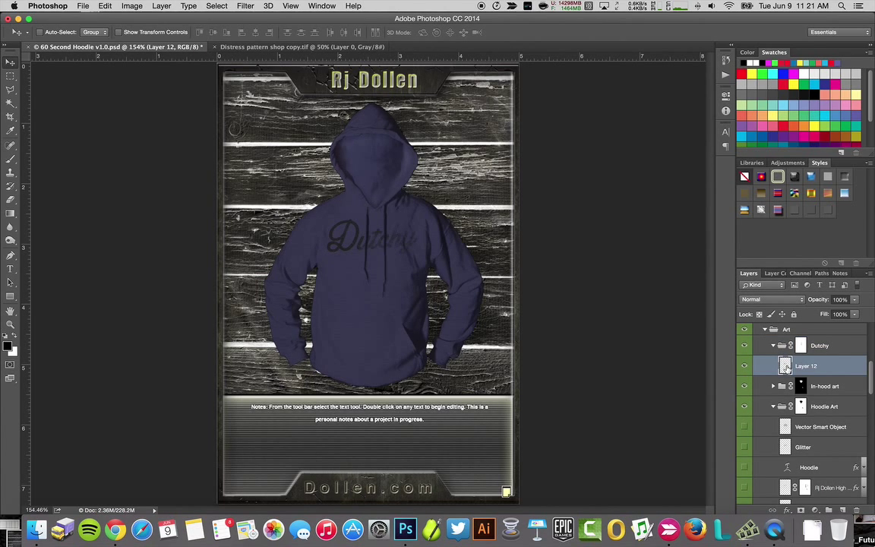
key(super+i)
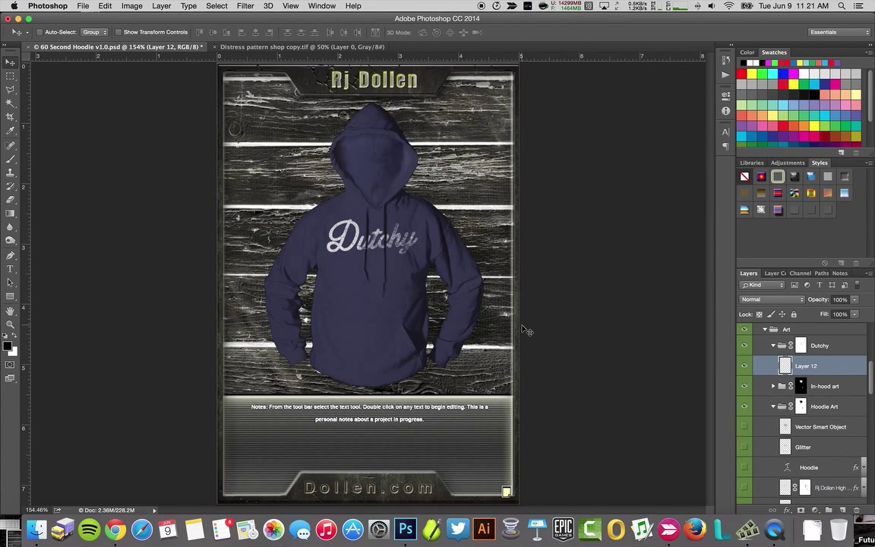
key(Right)
key(Right)
key(Right)
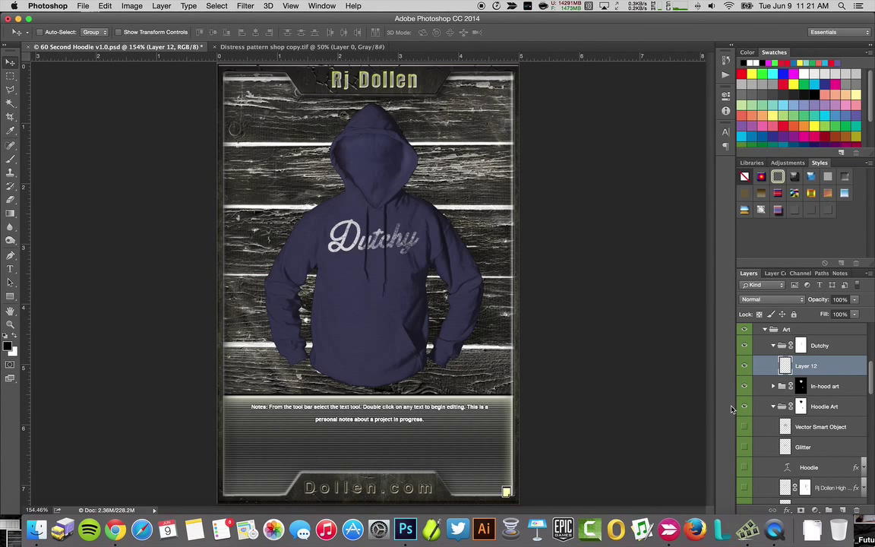
Rotate the Dutchy lettering slightly counterclockwise and lower its layer opacity to 83%
key(super+t)
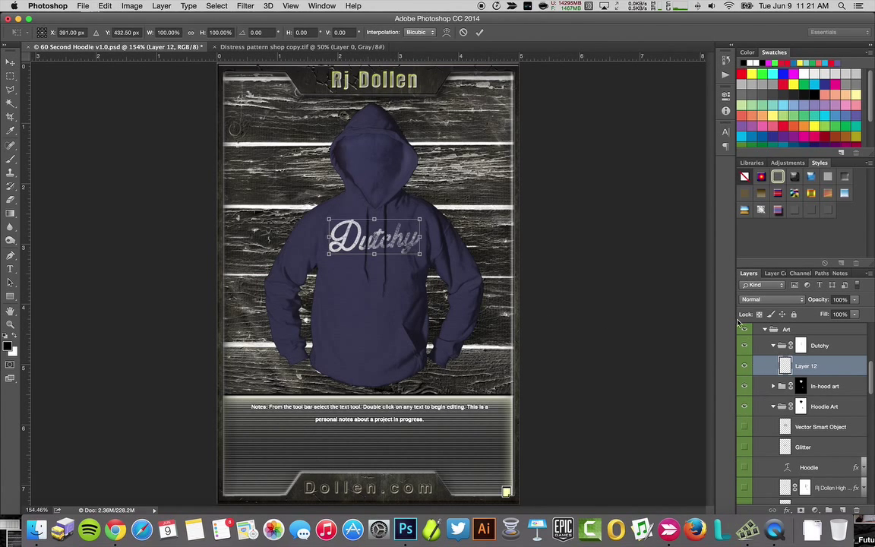
drag(464, 257, 463, 254)
key(Return)
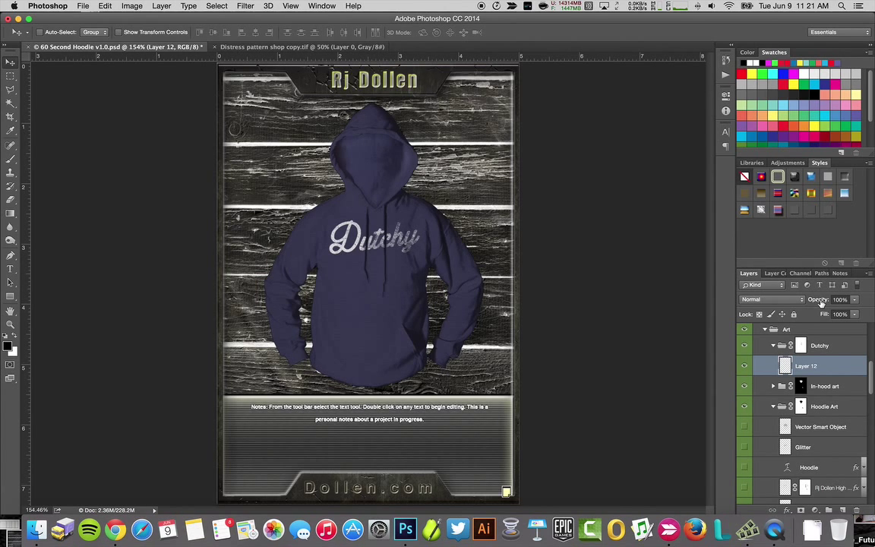
drag(824, 300, 813, 304)
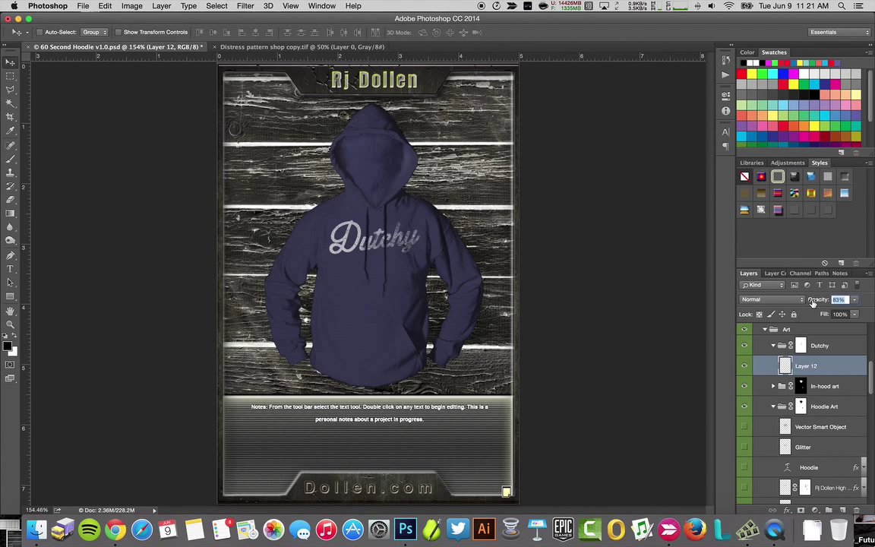
drag(813, 302, 811, 302)
Find the Text & Titles group through the mockup's top title and expand it
right_click(415, 86)
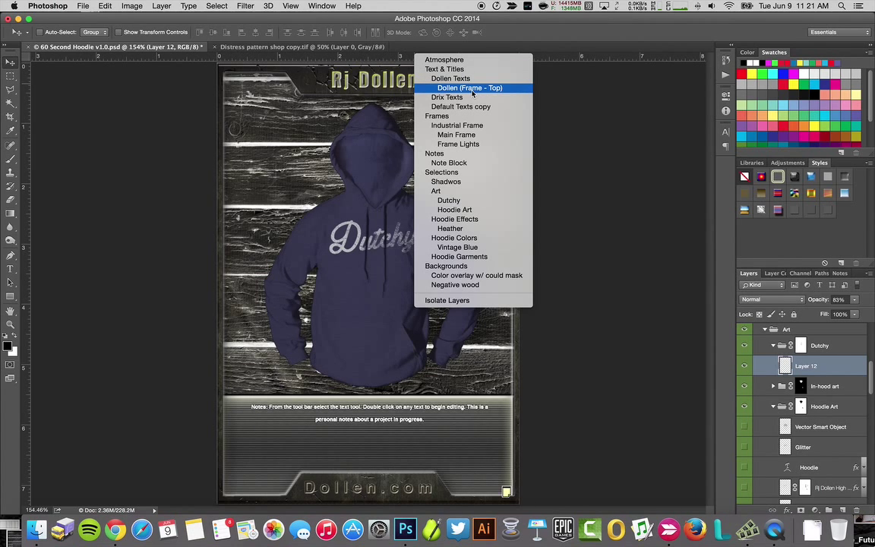
click(467, 79)
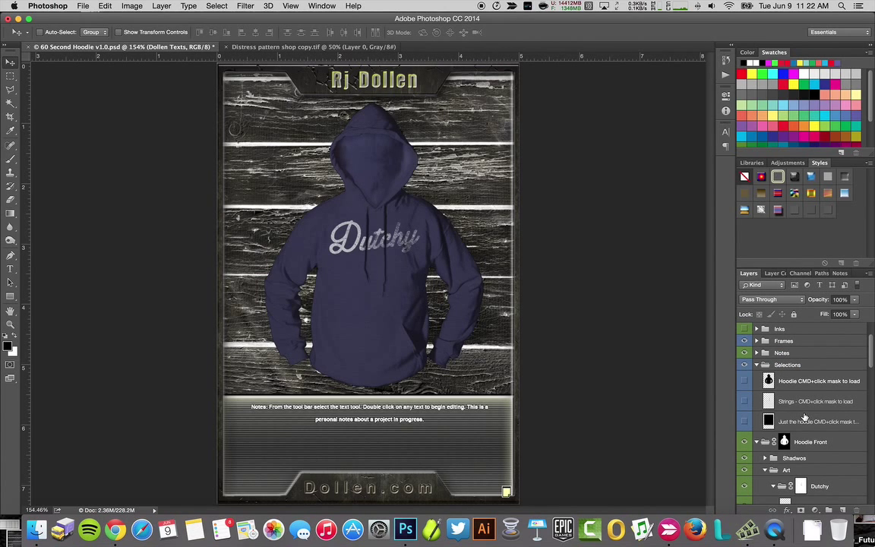
scroll(826, 407, up, 3)
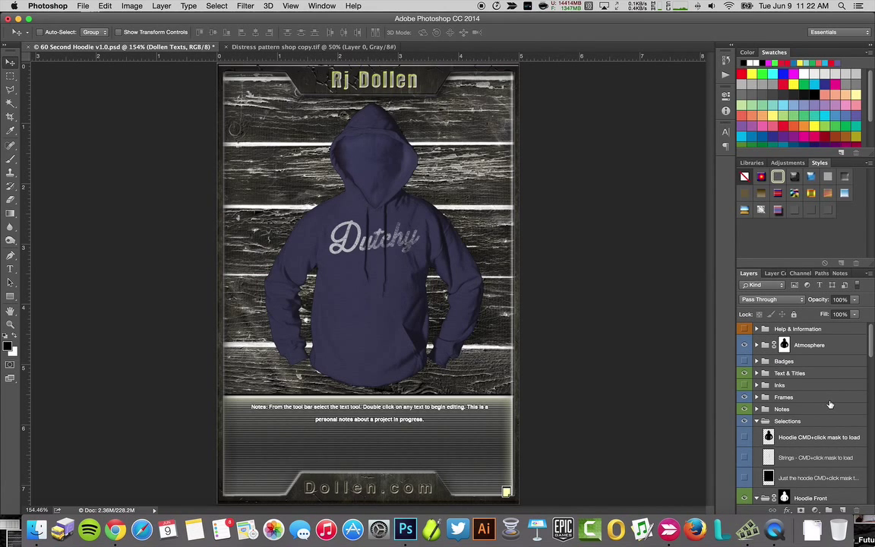
right_click(393, 79)
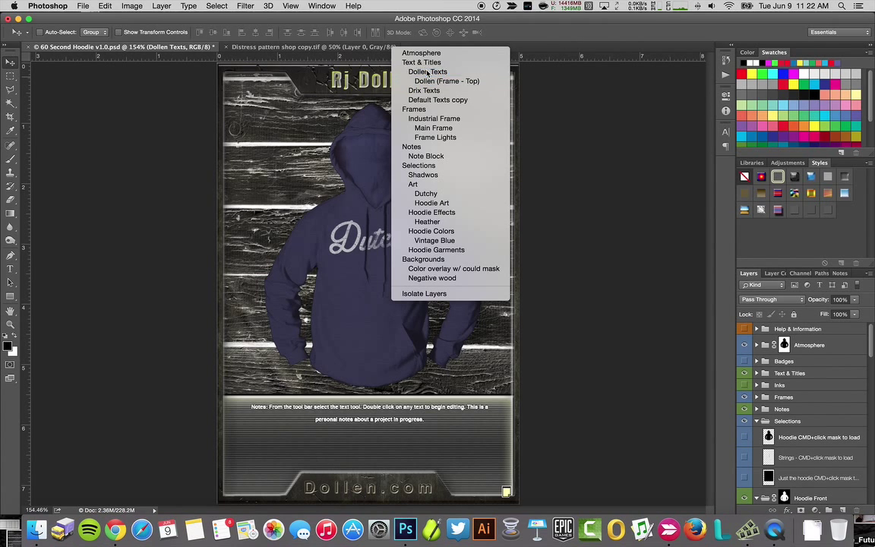
click(430, 73)
right_click(417, 80)
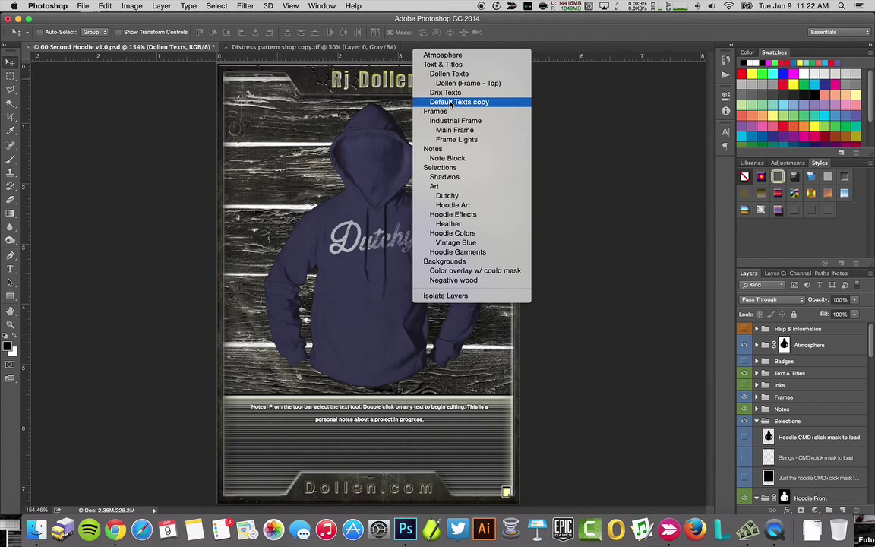
click(443, 64)
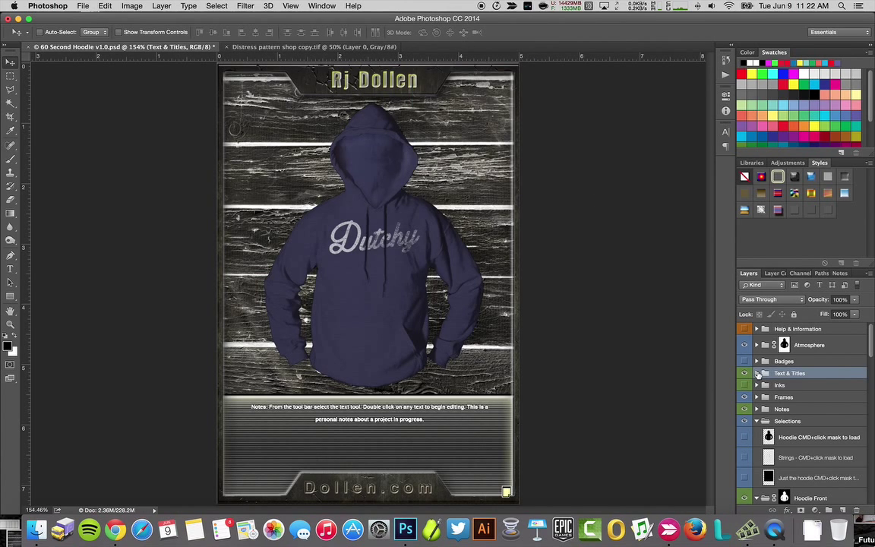
click(757, 373)
scroll(815, 402, down, 2)
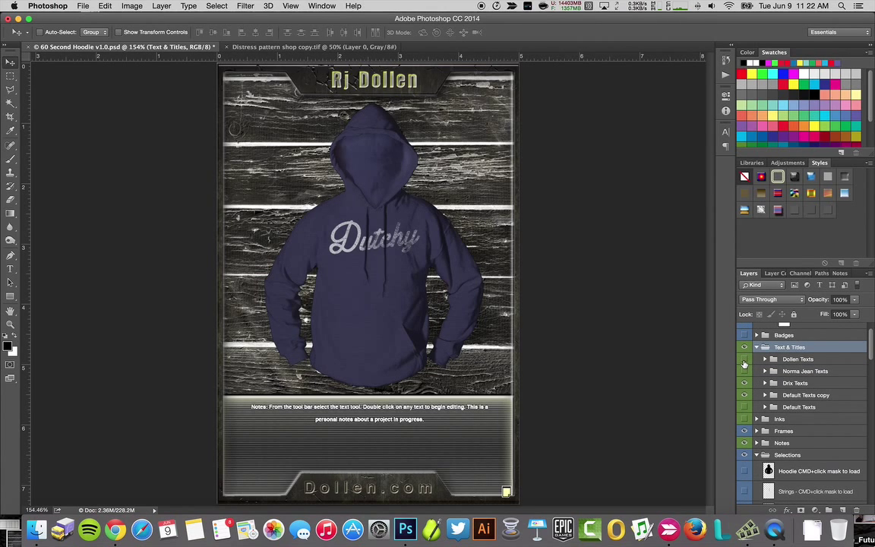
Duplicate the Dollen Texts group, rename the copy Dutchy, and hide the original group
click(744, 363)
click(746, 361)
click(790, 359)
key(super+j)
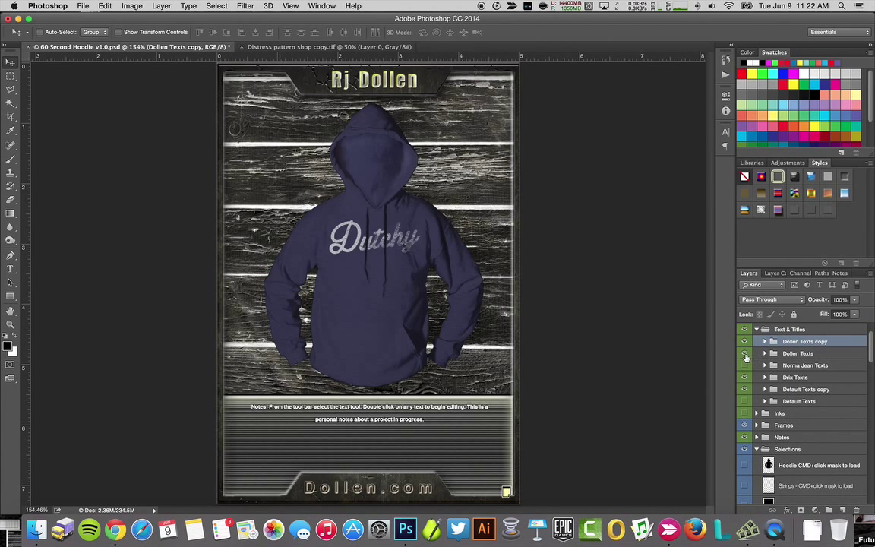
double_click(795, 343)
text(Dutch)
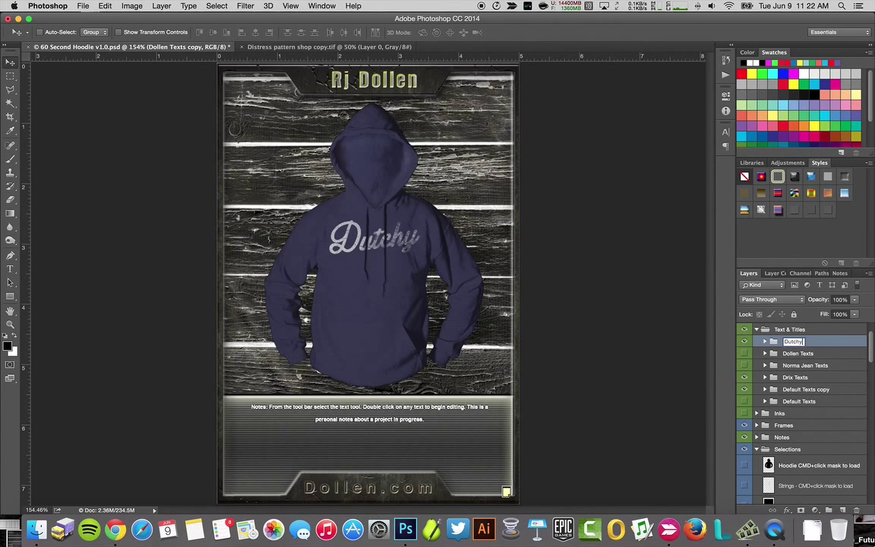
text(y)
key(Return)
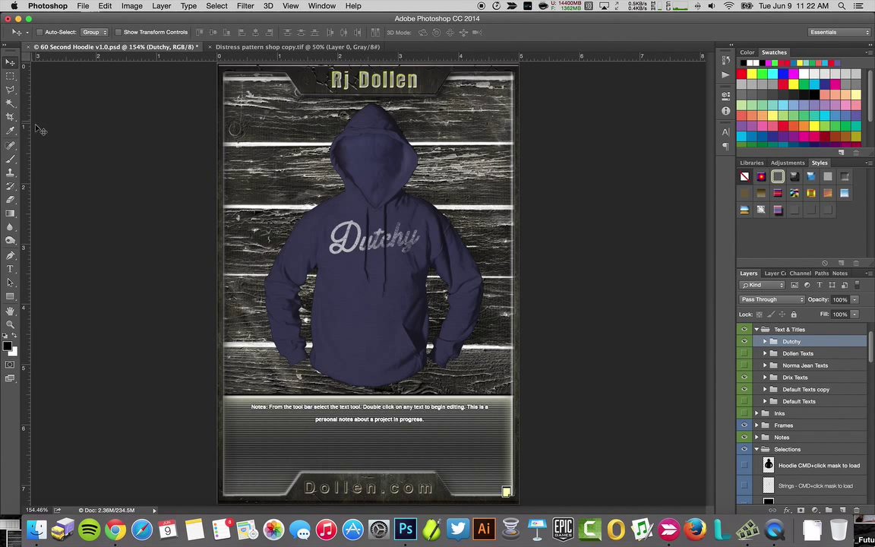
Replace the title text in the top frame with Dutchy
key(t)
click(334, 73)
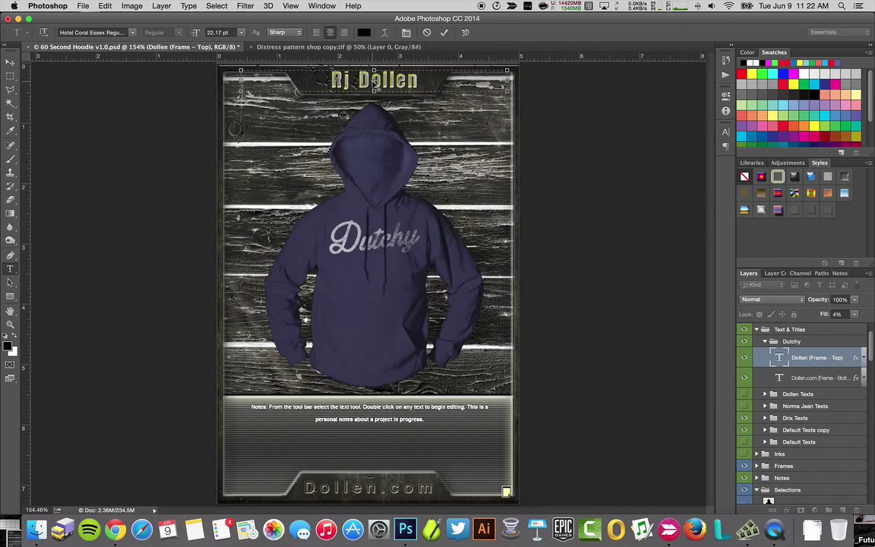
triple_click(375, 86)
text(Dutchy)
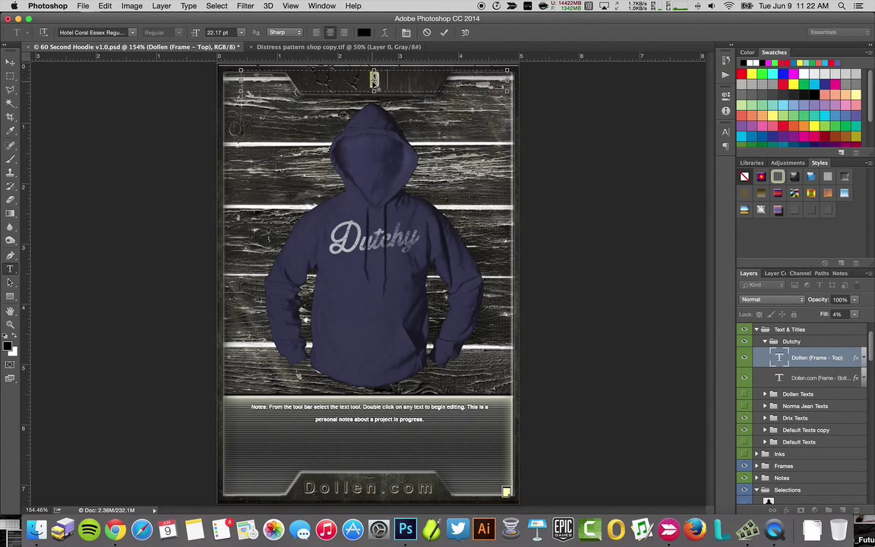
click(10, 62)
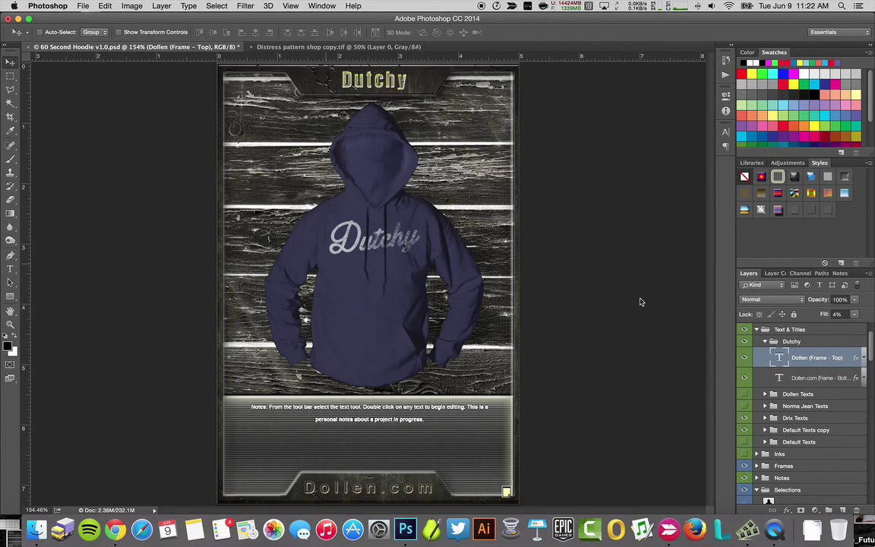
Open the layer style of the top title and turn off its Inner Glow
double_click(802, 359)
drag(319, 89, 485, 75)
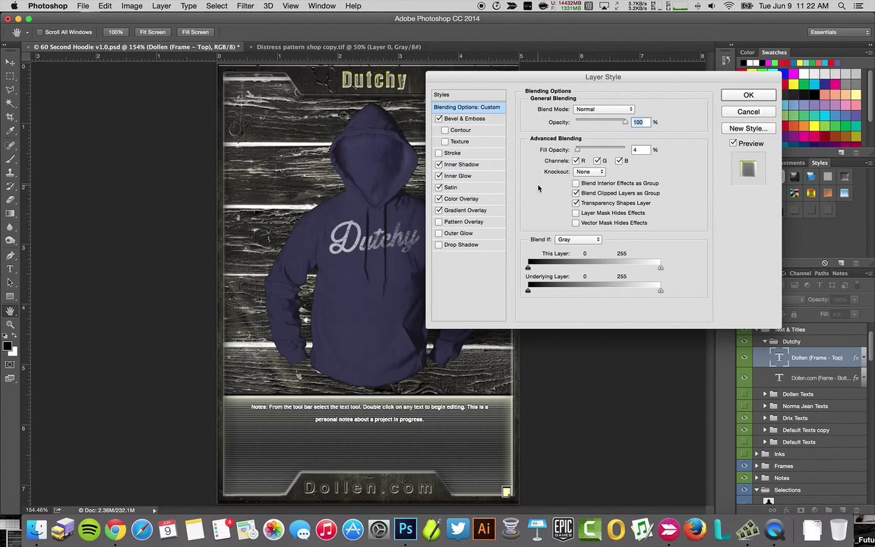
click(459, 188)
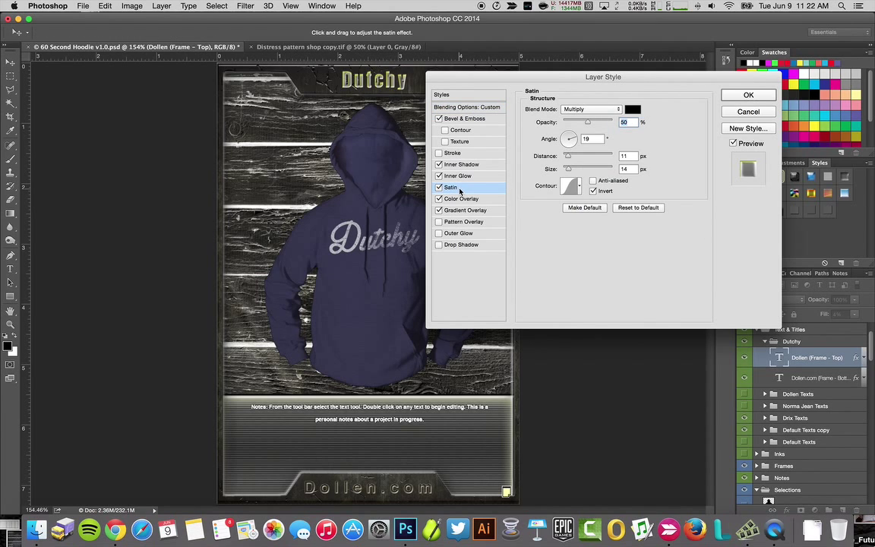
click(439, 176)
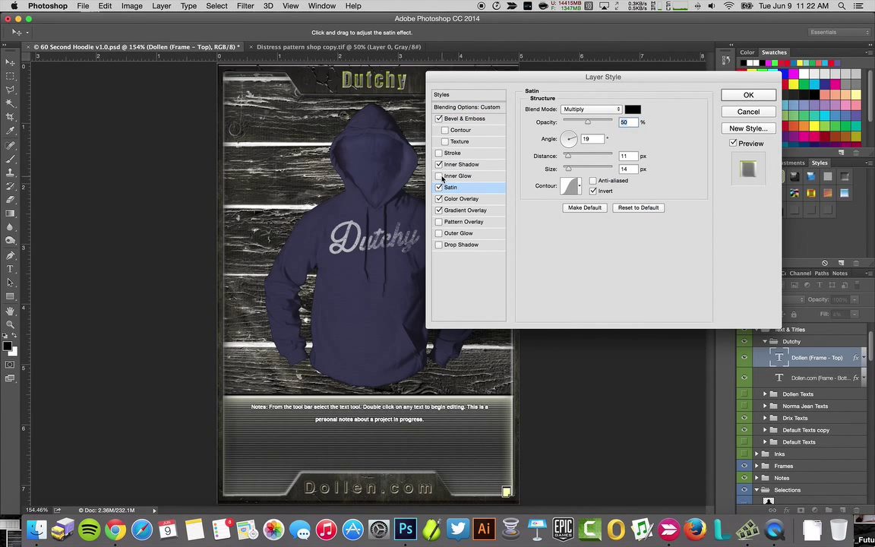
Change the top title's Inner Shadow color to dark blue and apply the layer style
click(462, 165)
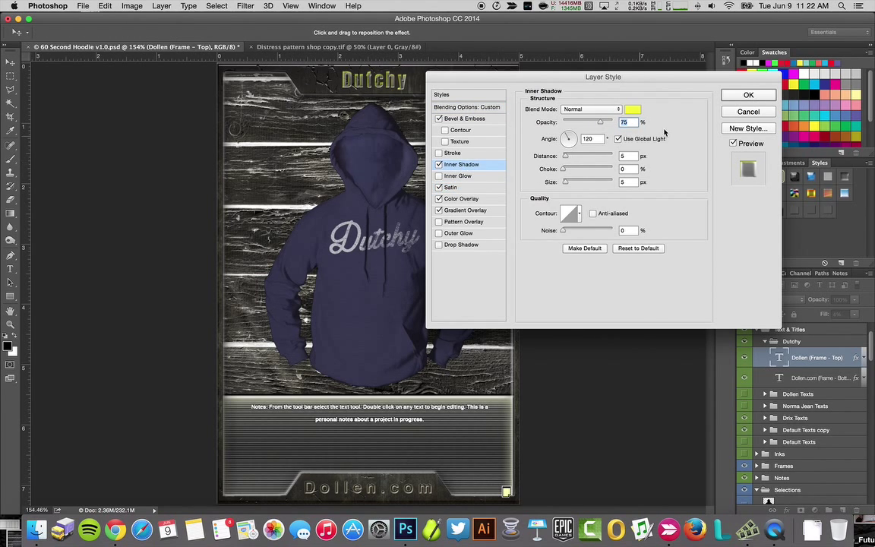
click(579, 109)
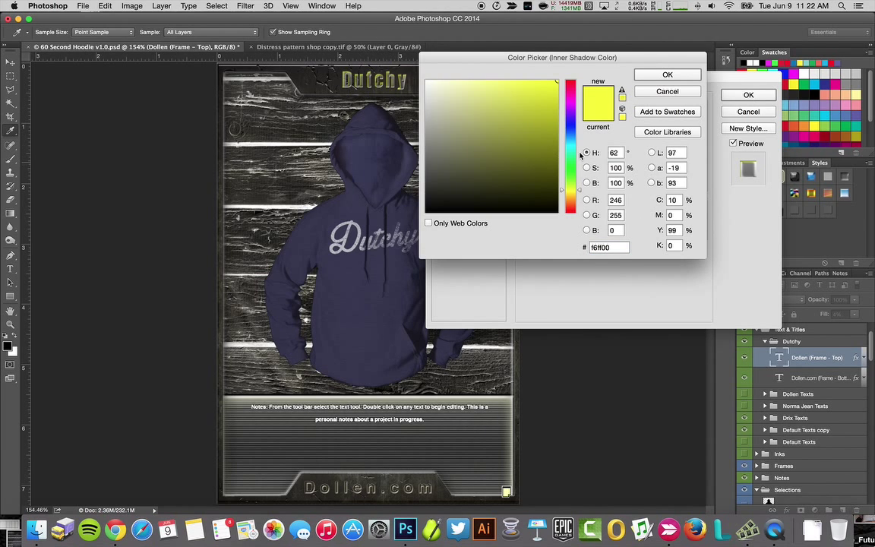
click(569, 128)
mouse_move(524, 164)
mouse_down()
mouse_move(515, 174)
mouse_move(516, 147)
mouse_move(514, 153)
mouse_up()
click(667, 75)
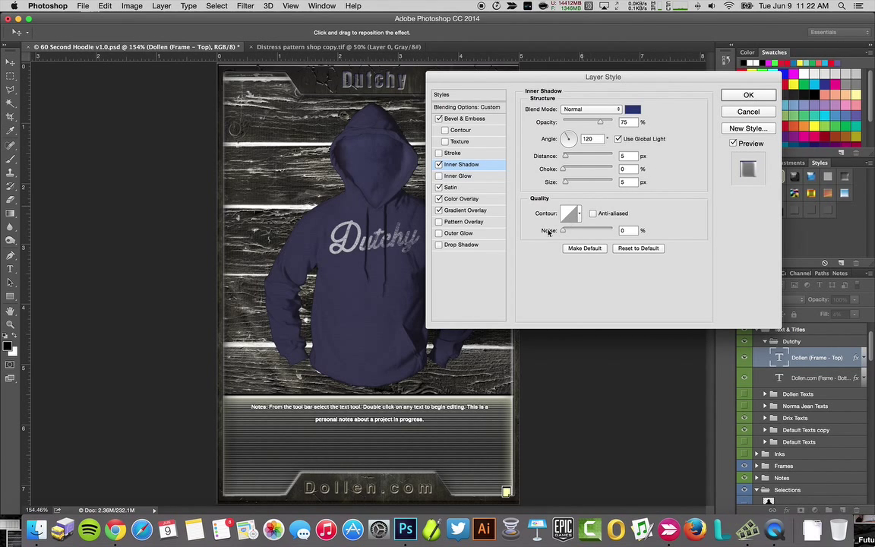
click(439, 210)
click(439, 210)
click(743, 97)
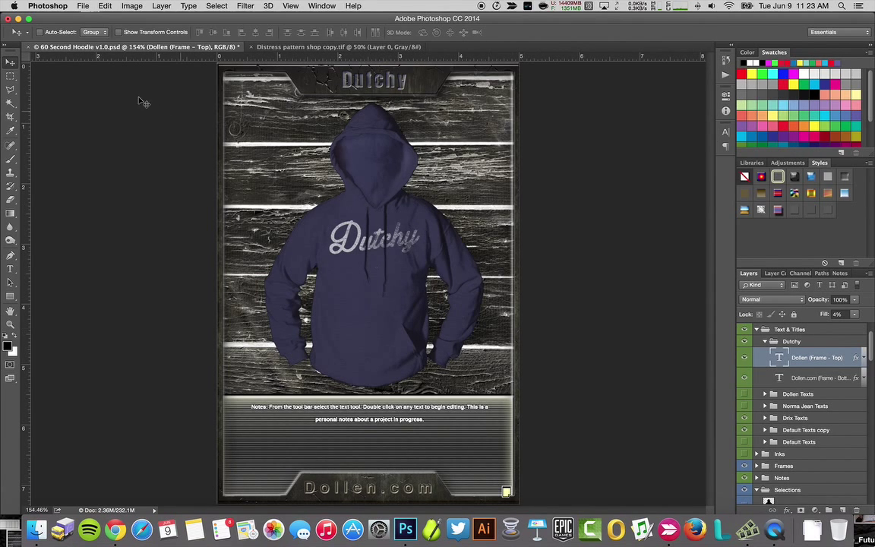
Select the Note Block group beneath the hoodie and hide the whole Notes group
right_click(284, 449)
click(319, 440)
scroll(816, 431, down, 5)
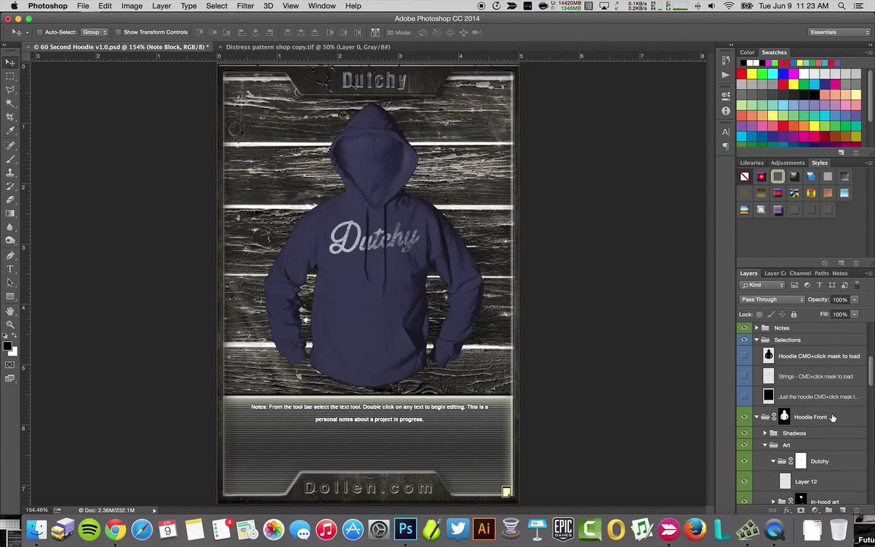
click(746, 329)
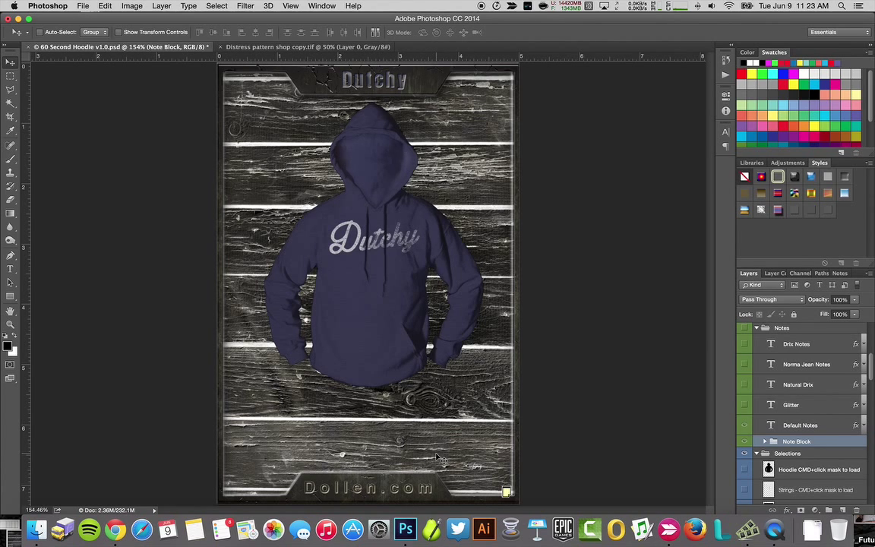
Select the Frames group from the artwork, expand it and its Industrial Frame group, and collapse the Notes group
right_click(517, 225)
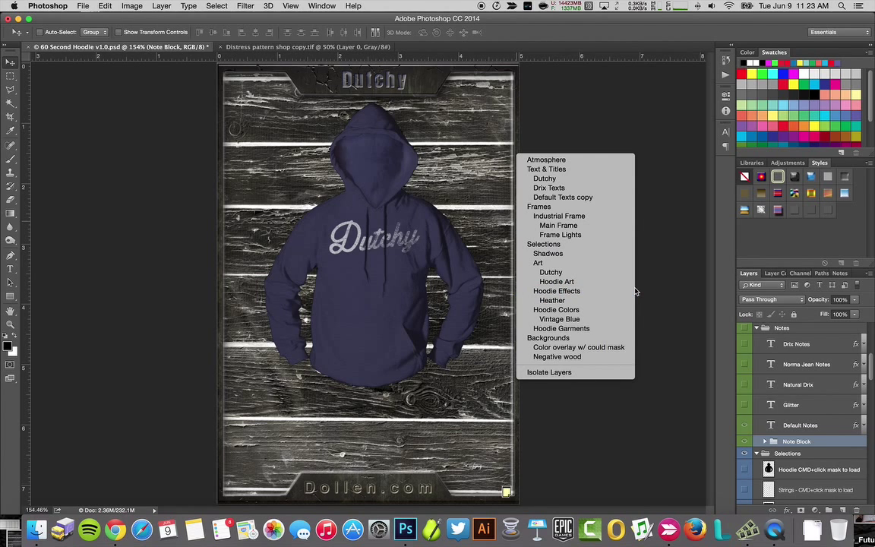
click(578, 209)
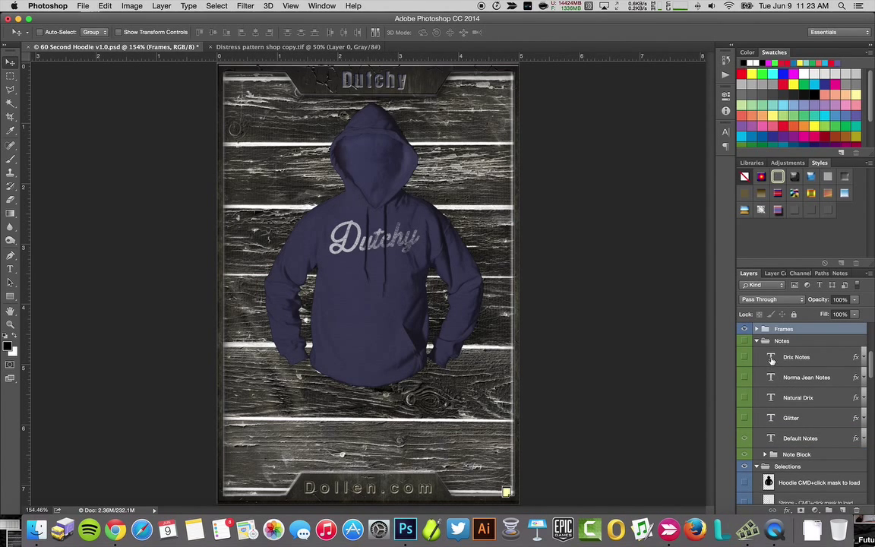
click(756, 329)
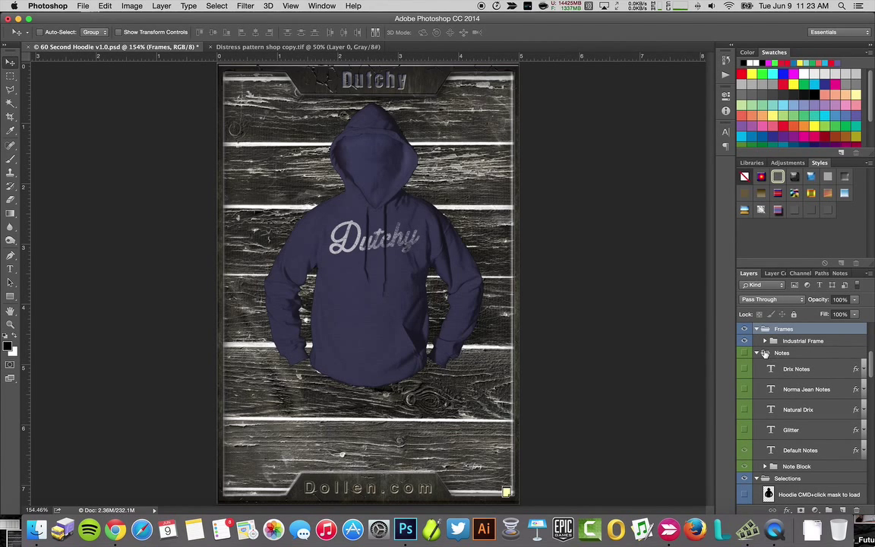
click(757, 353)
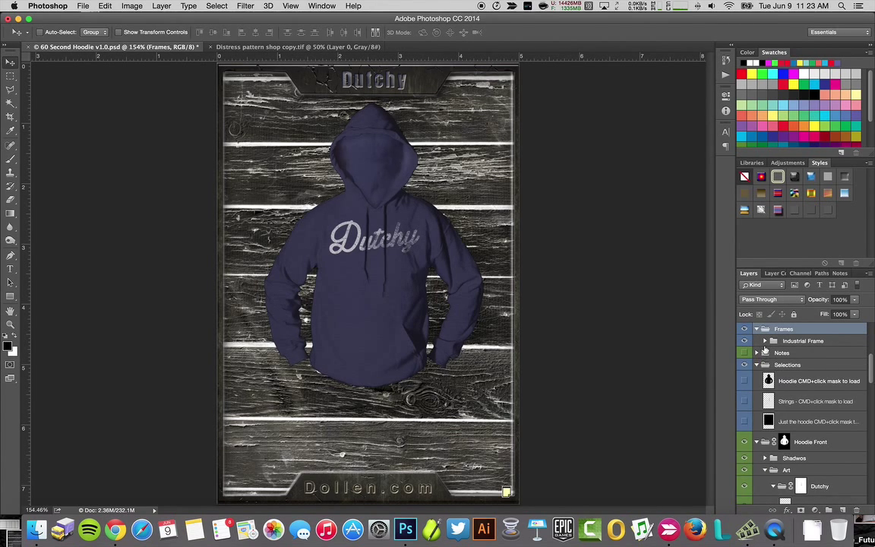
click(765, 341)
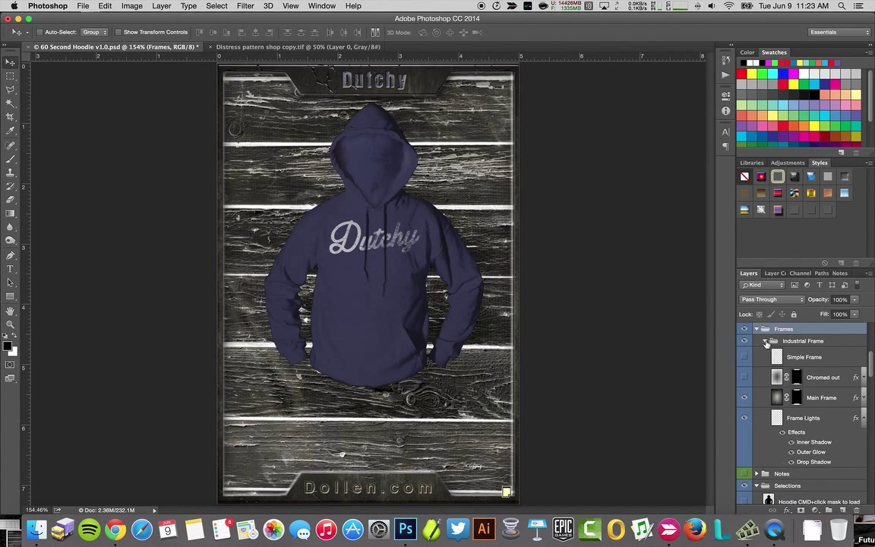
Preview the Main Frame, Simple Frame and Chromed out layers by toggling their visibility, and hide the whole Frames group
click(744, 398)
click(744, 398)
click(745, 358)
click(745, 357)
click(745, 378)
click(745, 378)
scroll(750, 378, up, 1)
click(744, 346)
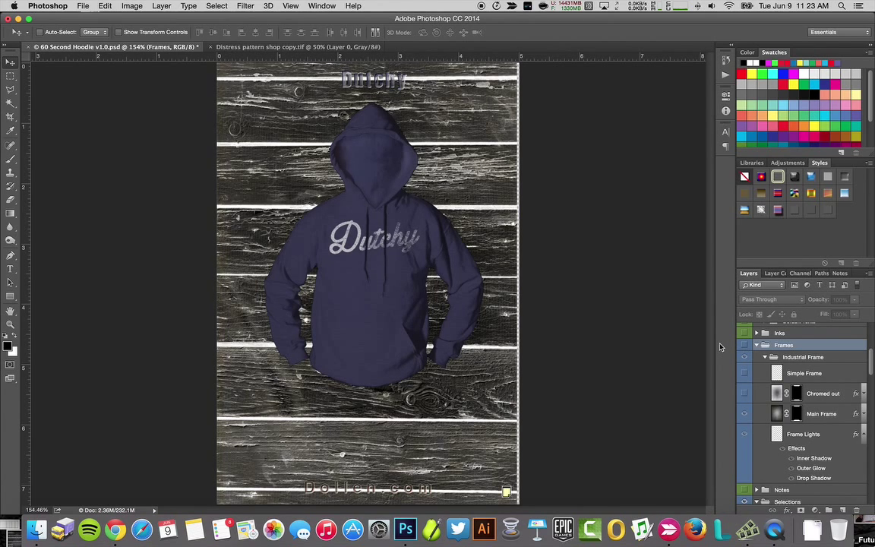
Hide the Dollen.com bottom title, then collapse and hide the whole Text & Titles group
scroll(778, 366, up, 5)
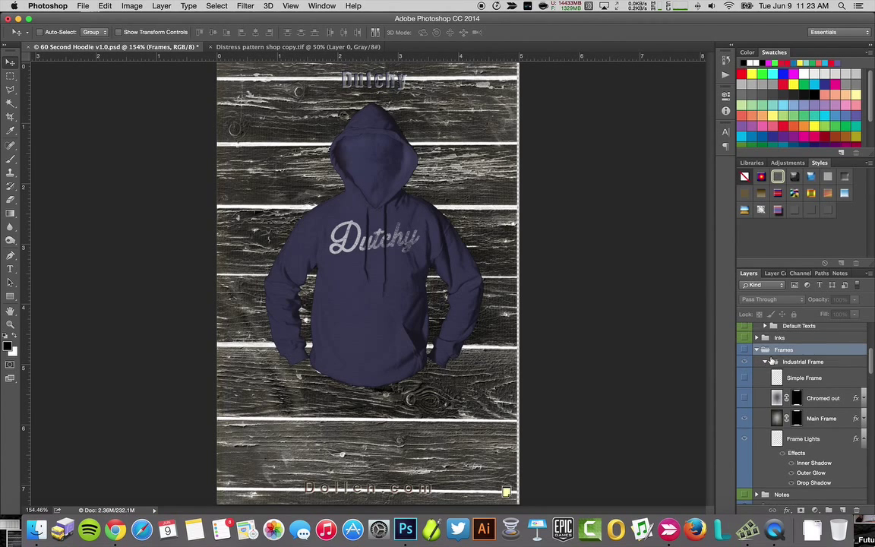
scroll(778, 366, up, 2)
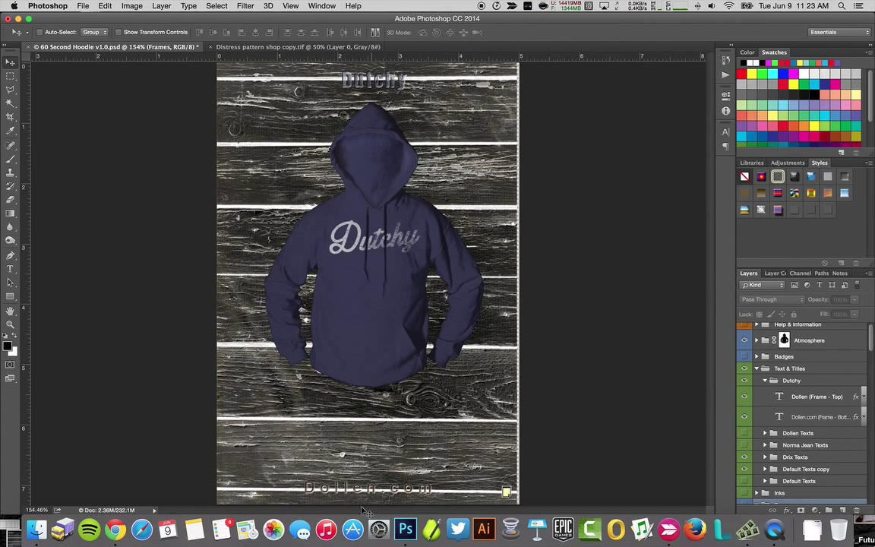
right_click(346, 87)
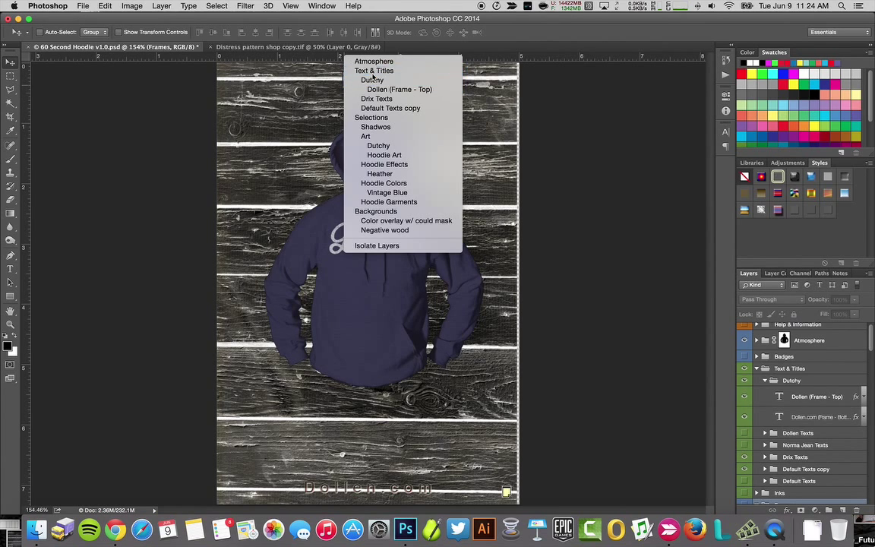
click(337, 68)
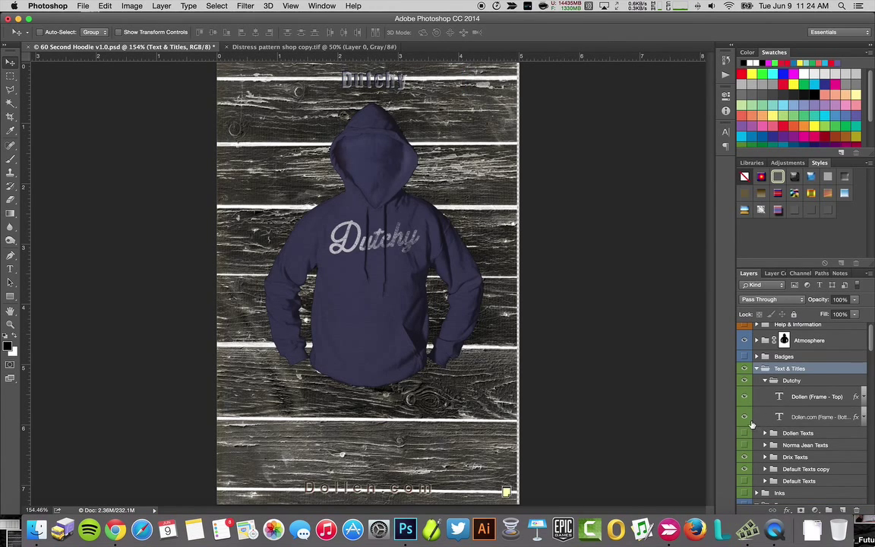
click(744, 418)
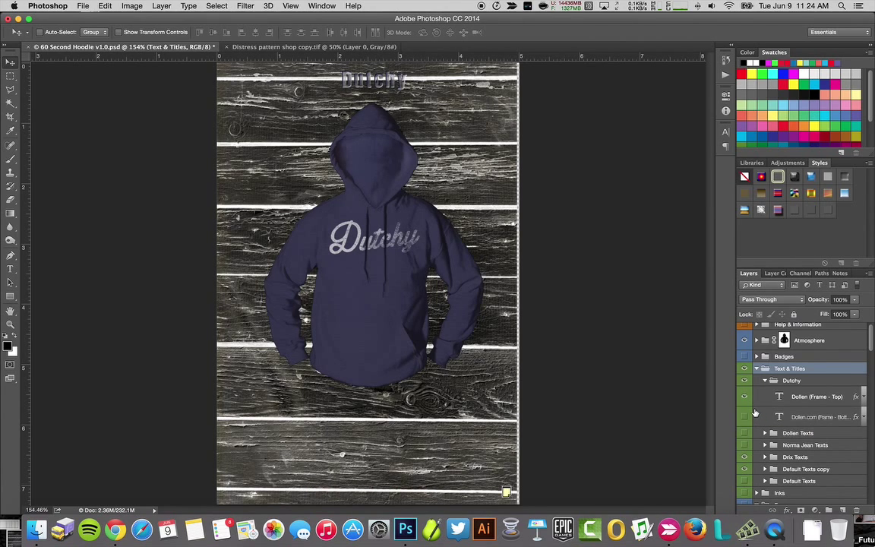
click(756, 369)
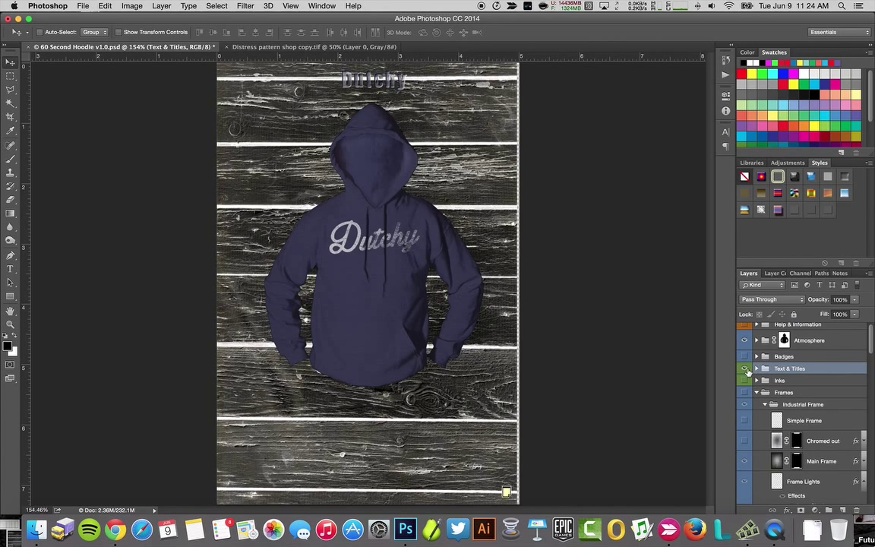
click(745, 369)
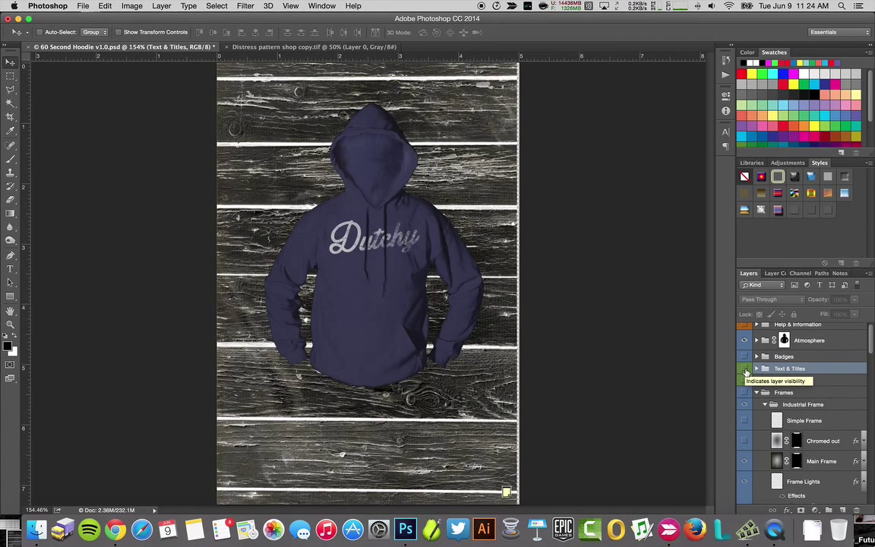
Expand the Atmosphere group and show its Vivid Lens Flare, Distressed Back, Lens Flare and Bright lights layers
scroll(803, 398, up, 1)
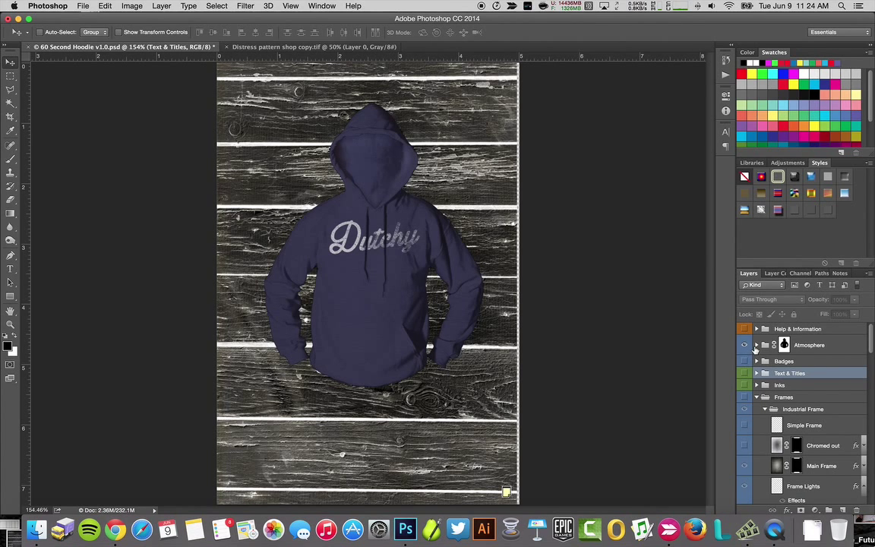
click(756, 346)
click(745, 386)
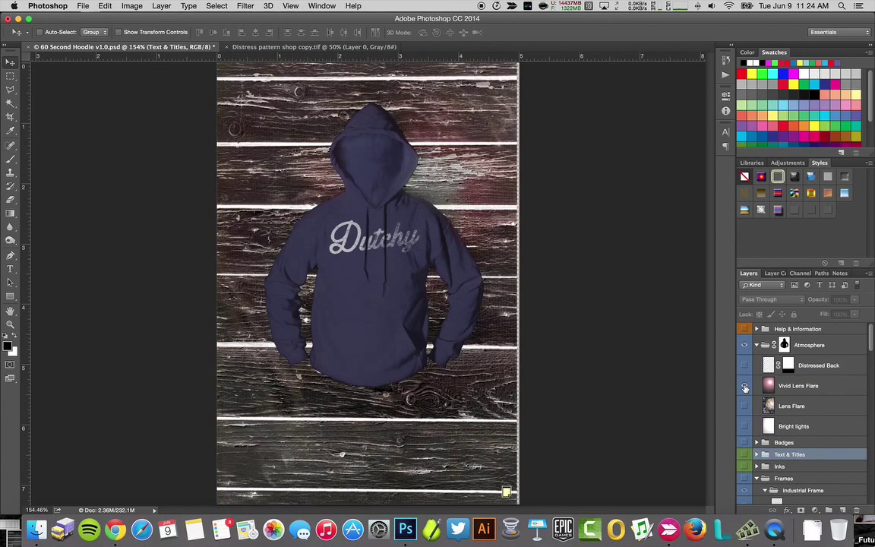
click(745, 365)
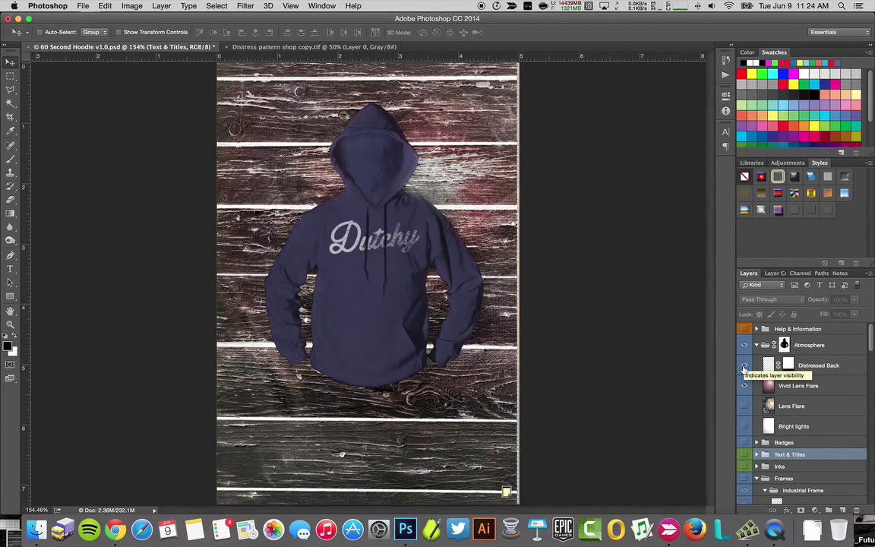
click(744, 365)
click(745, 366)
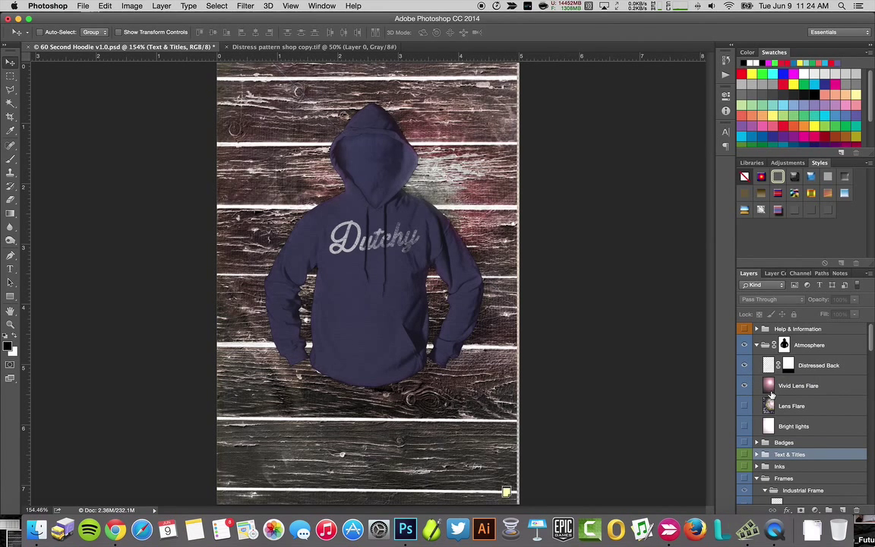
click(744, 408)
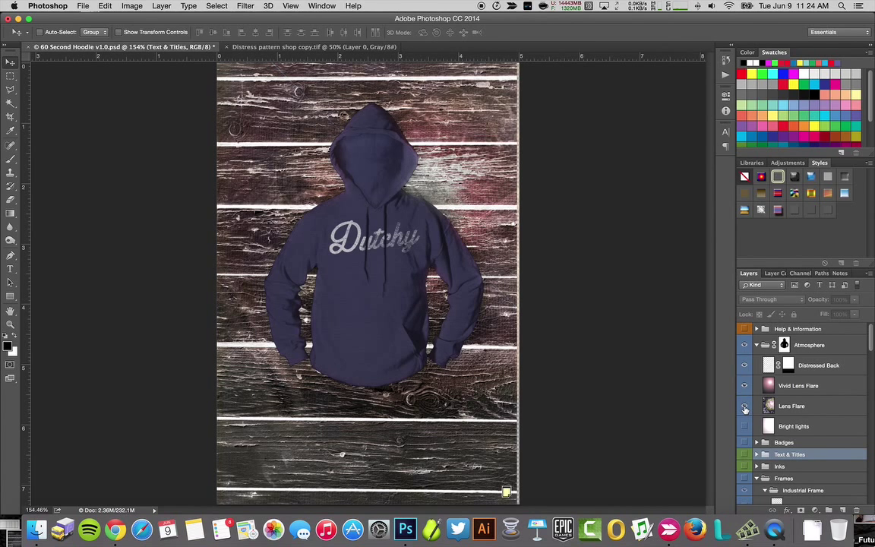
click(744, 428)
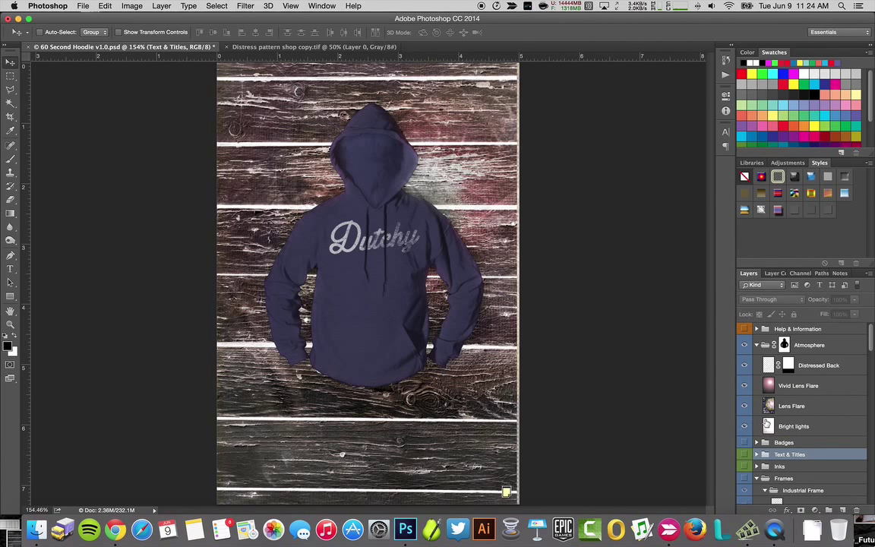
Create a new layer named "darken corner" and place it above the Atmosphere group, outside of it
click(772, 349)
key(super+shift+n)
text(darken c)
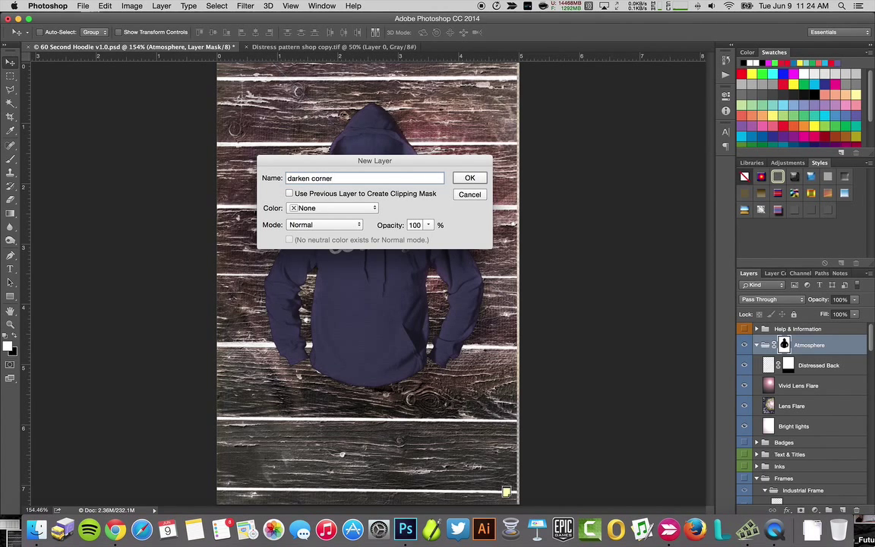
text(orner)
key(Return)
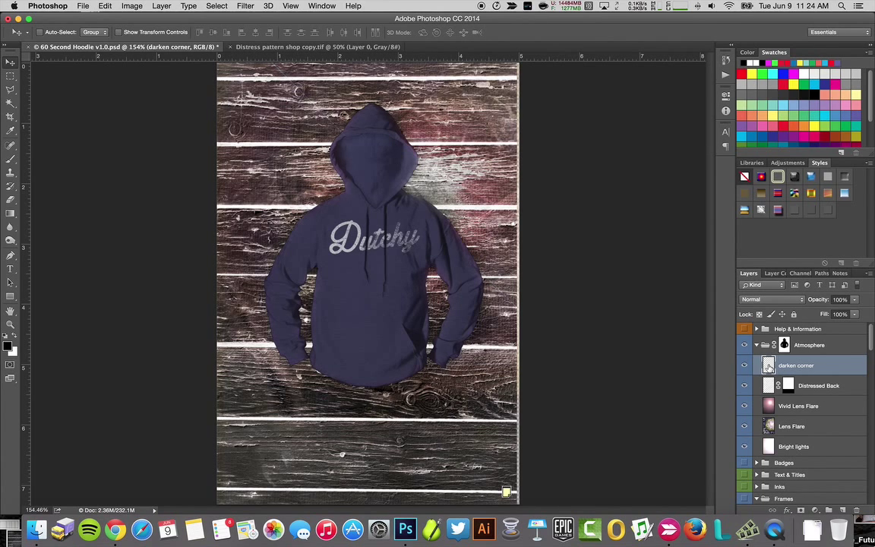
drag(768, 365, 762, 346)
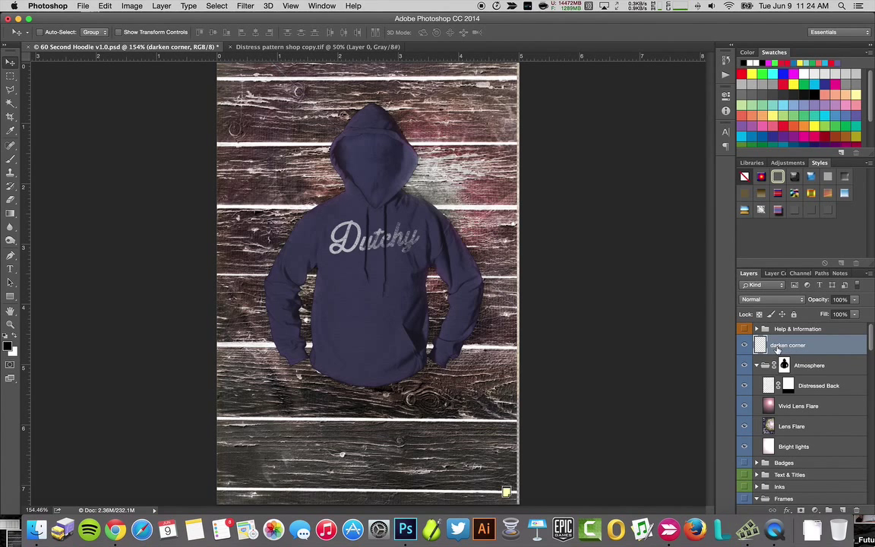
Fill the darken corner layer with a black-to-white linear gradient from upper left to lower right, and set its blend mode to Overlay
key(g)
drag(234, 84, 486, 468)
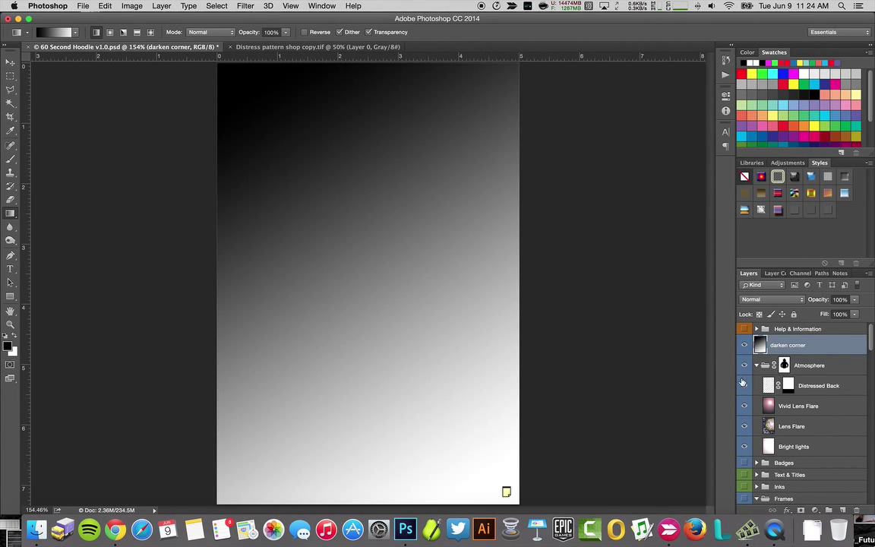
click(779, 301)
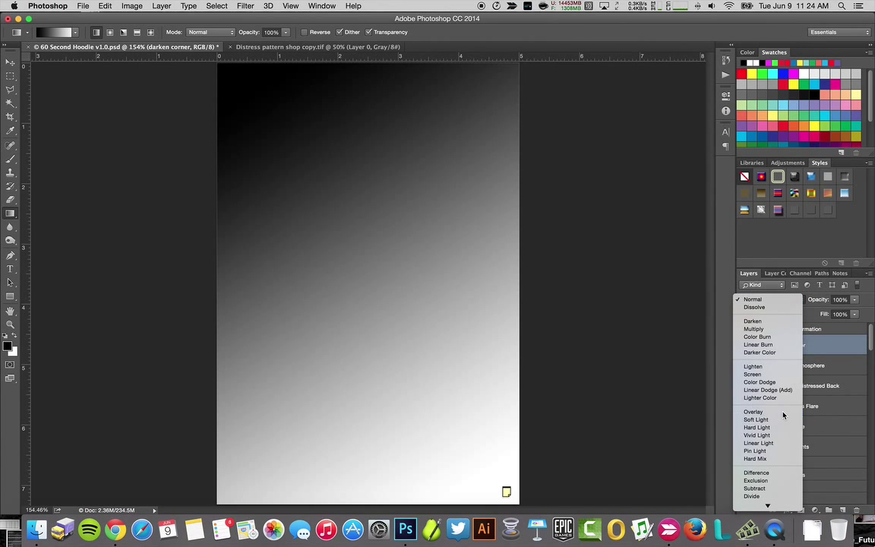
click(783, 412)
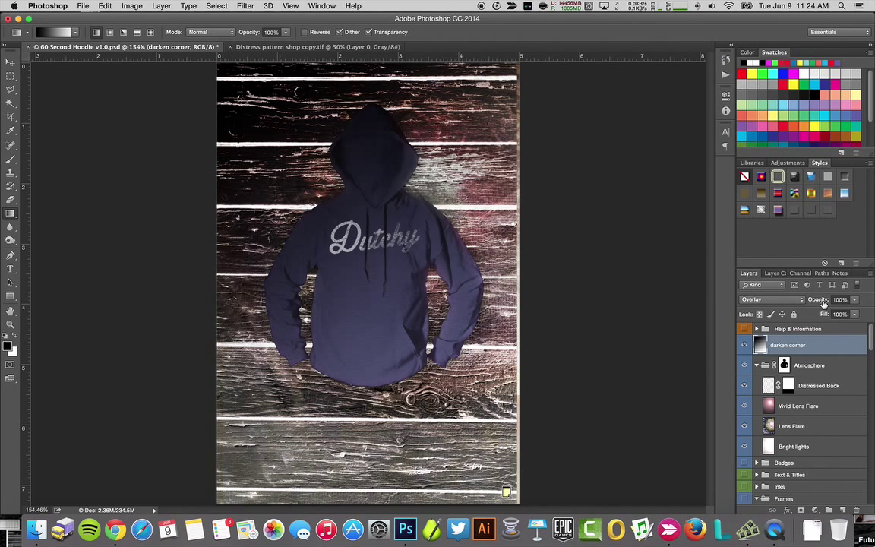
Lower the darken corner layer's opacity to roughly one third, compare the artwork with and without it, and hide the layer
drag(817, 299, 676, 312)
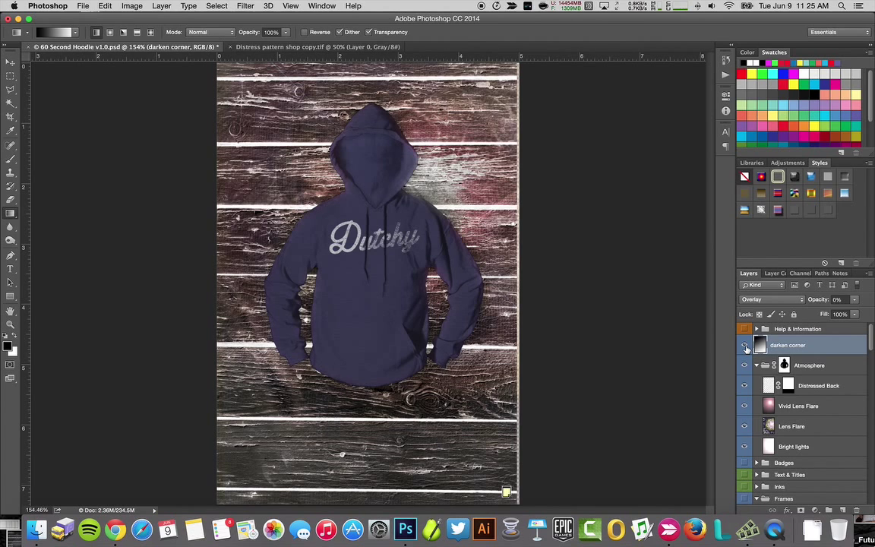
right_click(746, 348)
click(746, 348)
drag(815, 299, 832, 304)
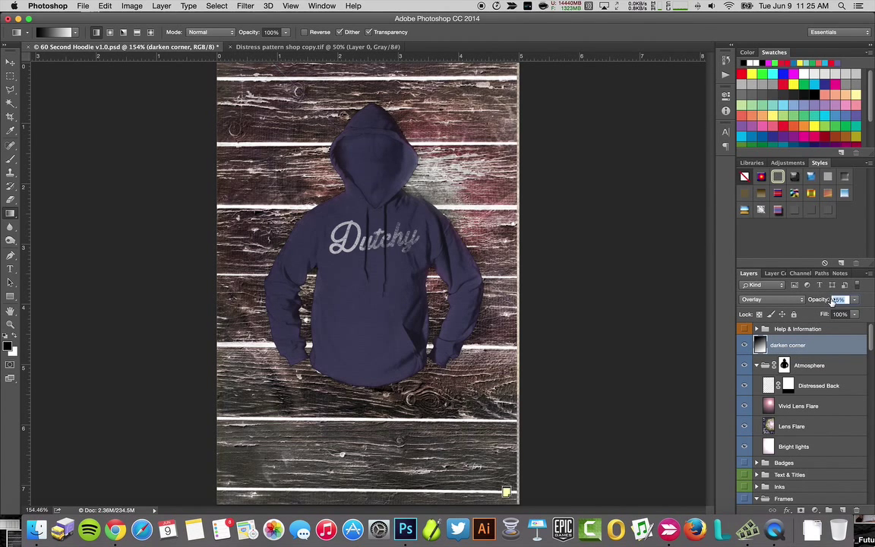
click(745, 345)
click(745, 347)
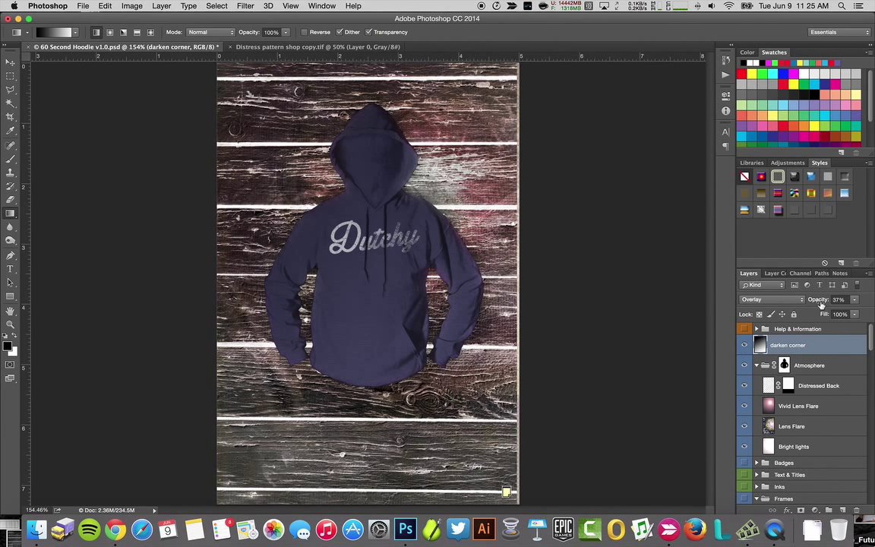
drag(818, 303, 814, 303)
click(744, 345)
click(744, 346)
click(744, 346)
Collapse the Frames group, load the selection from the "Just the hoodie" layer, and copy the merged artwork inside it
scroll(819, 408, down, 4)
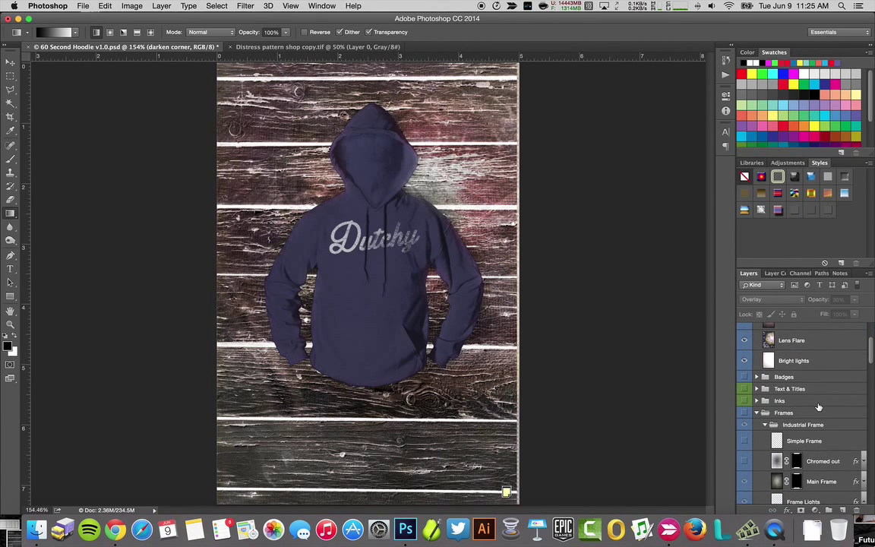
click(756, 413)
scroll(760, 426, down, 2)
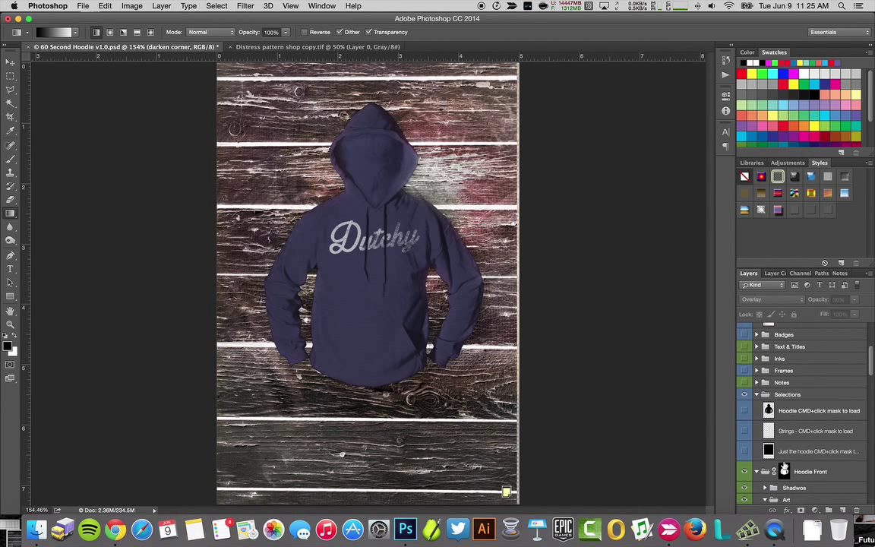
super+click(770, 452)
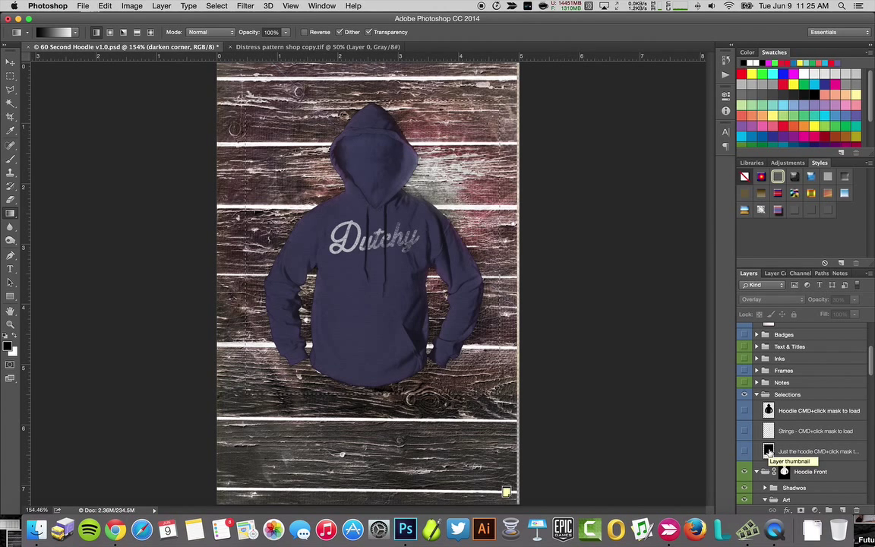
Create a new 631 × 730 pixel RGB document at 150 pixels per inch with a white background, and paste the copied hoodie artwork
key(super+n)
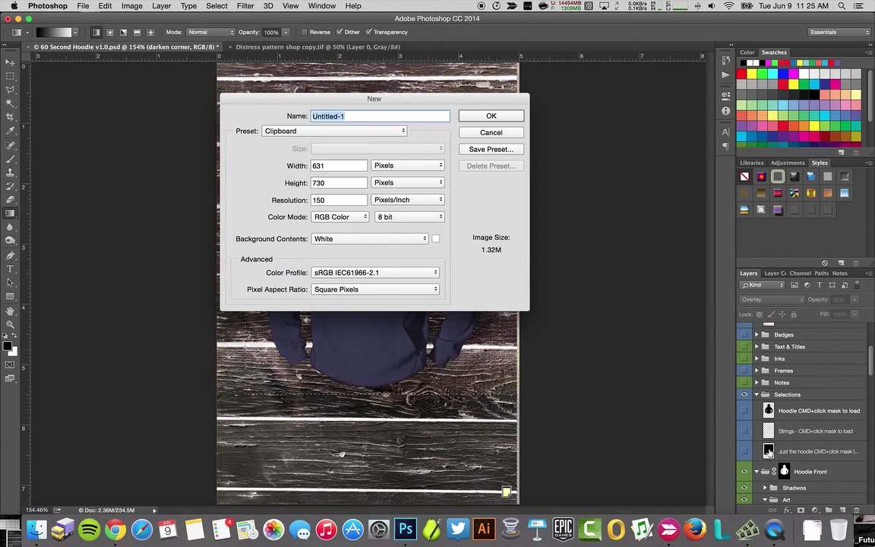
key(Return)
key(super+v)
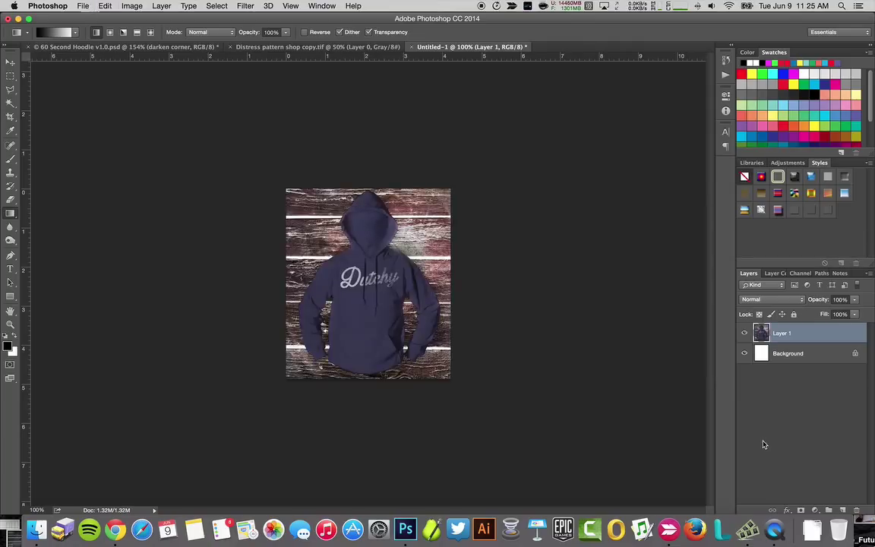